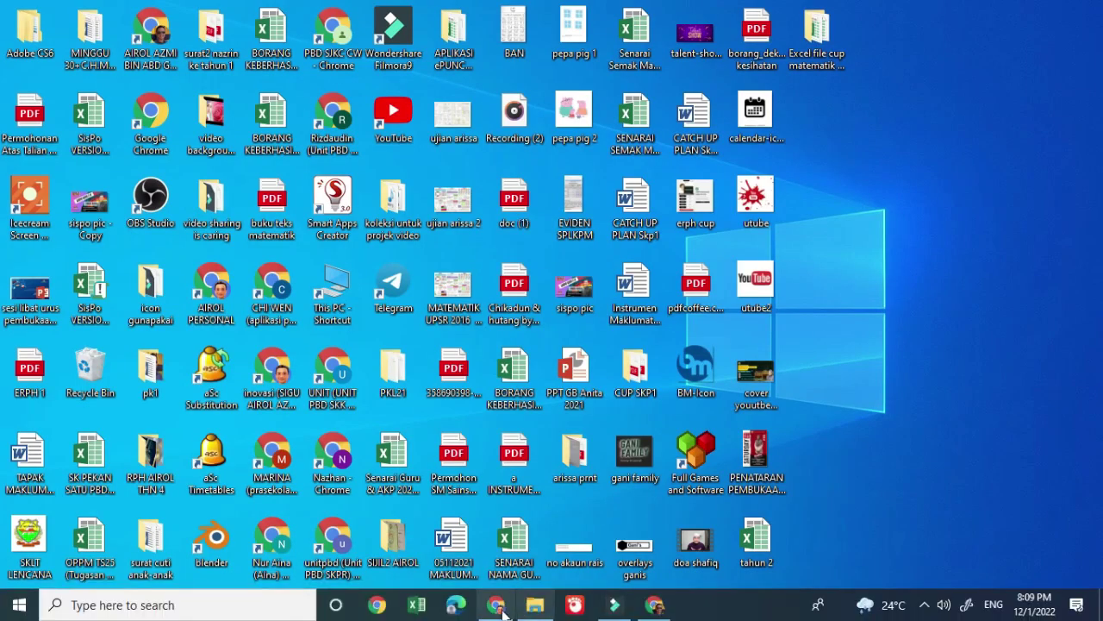
- Restore the Chrome window showing the Drive folder 'Excel file cup matematik 2022'
{"action": "mouse_move", "coordinate": [502, 612]}
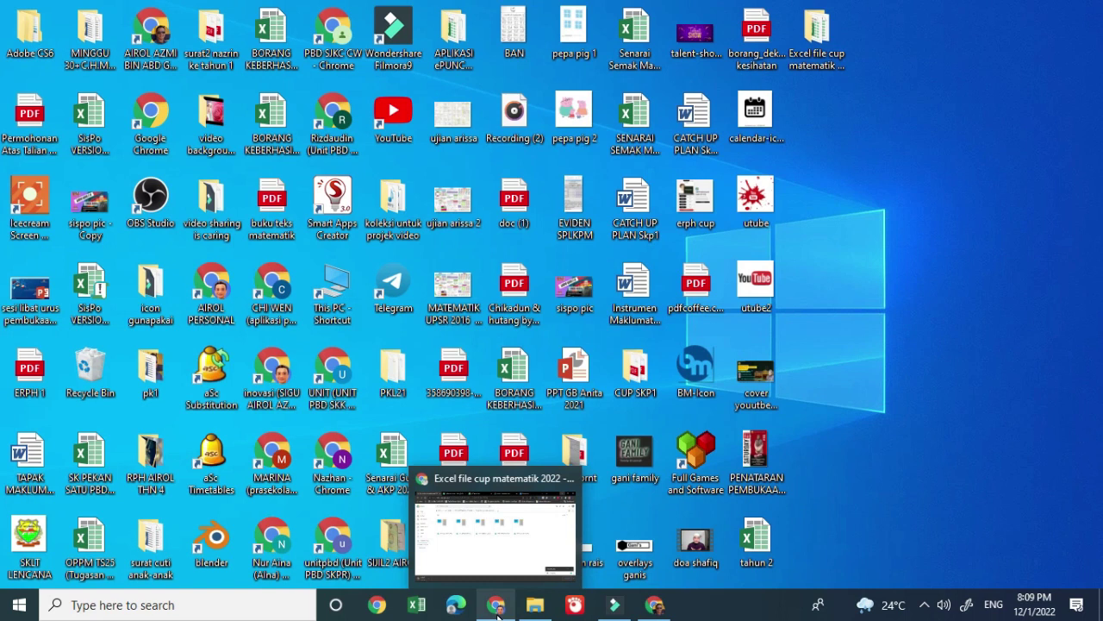
{"action": "left_click", "coordinate": [505, 534]}
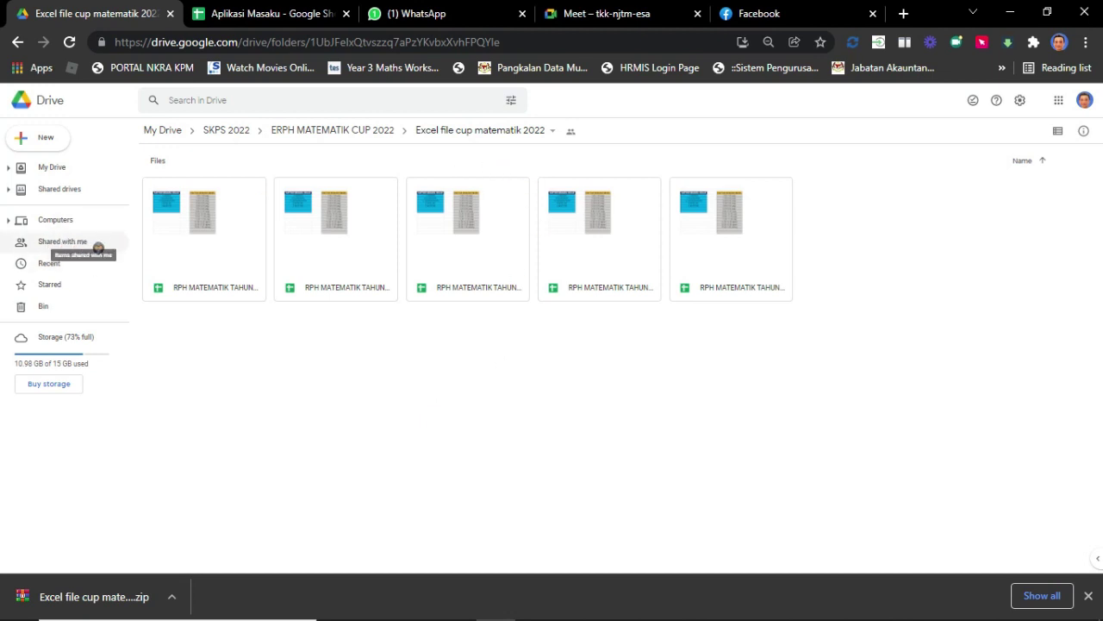
- Display the 'Excel file cup matematik 2022' folder's options menu, which includes Download
{"action": "left_click", "coordinate": [553, 131]}
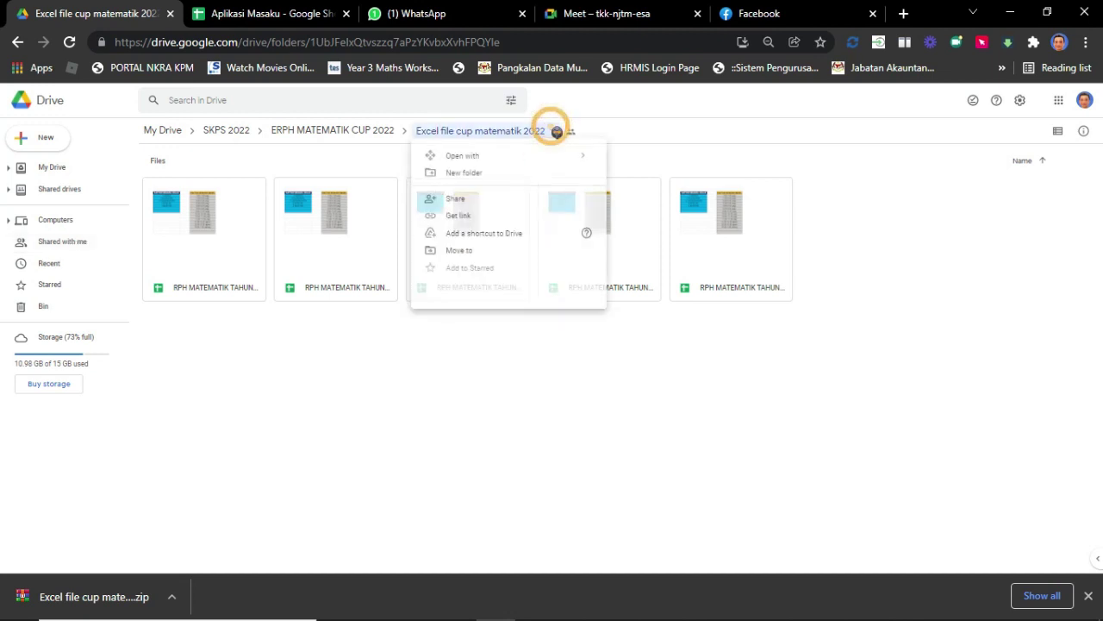
{"action": "left_click", "coordinate": [767, 449]}
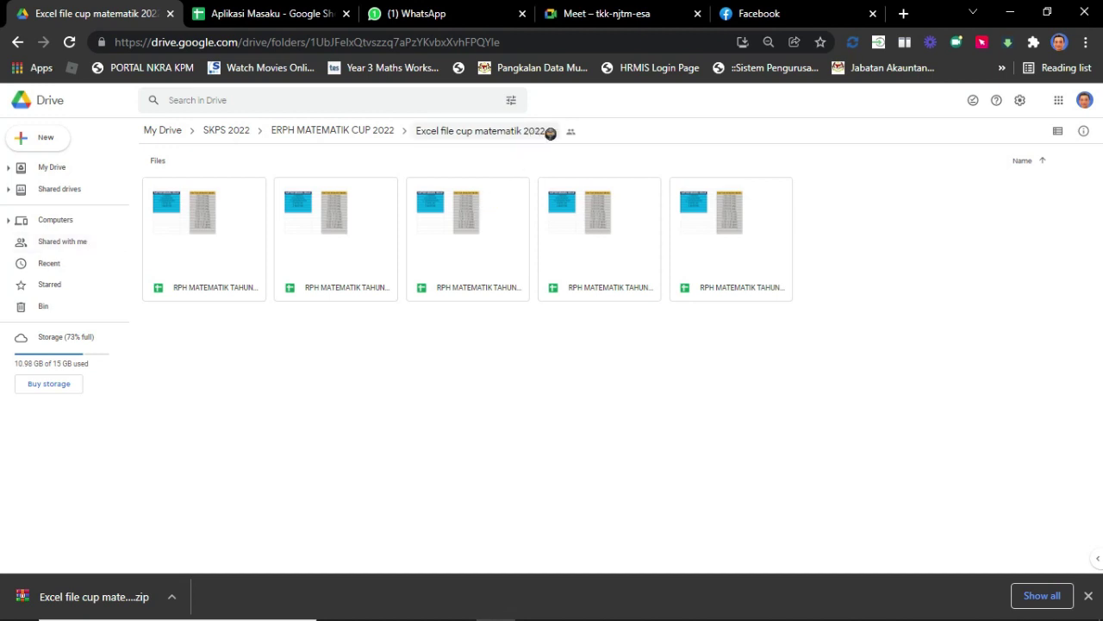
{"action": "left_click", "coordinate": [552, 131]}
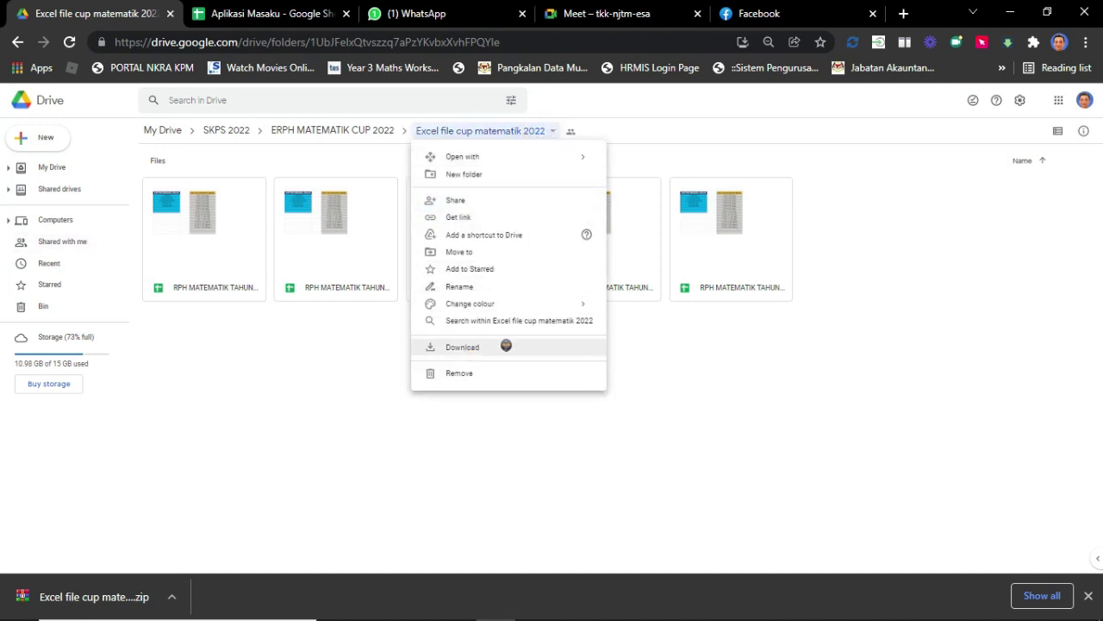
- Locate the downloaded zip in Downloads and extract it there with WinRAR's Extract Here
{"action": "left_click", "coordinate": [172, 596]}
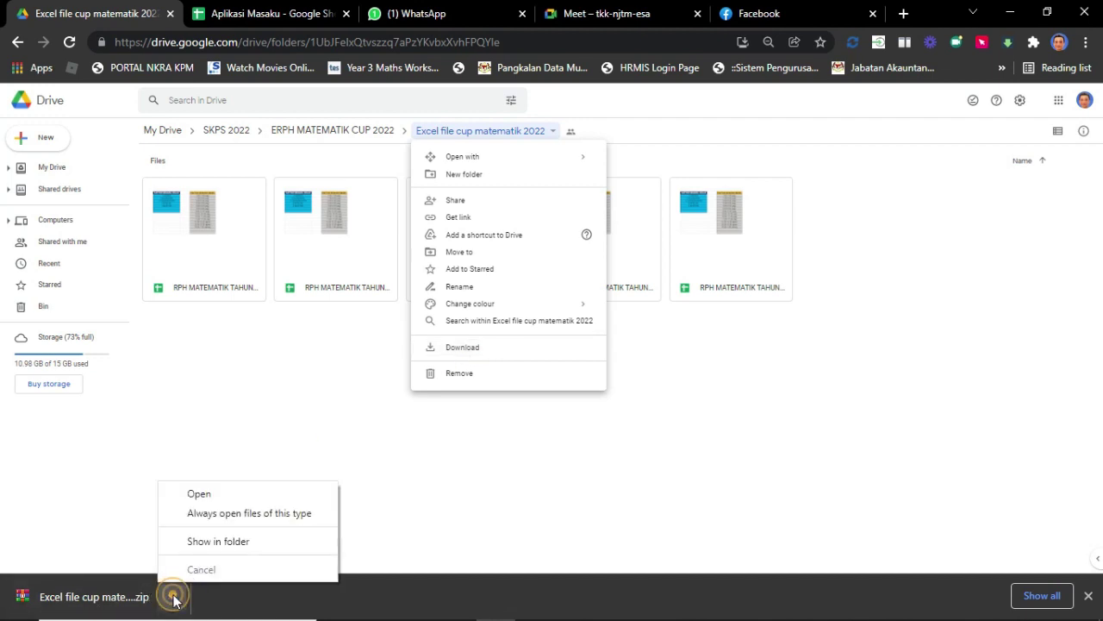
{"action": "left_click", "coordinate": [261, 545]}
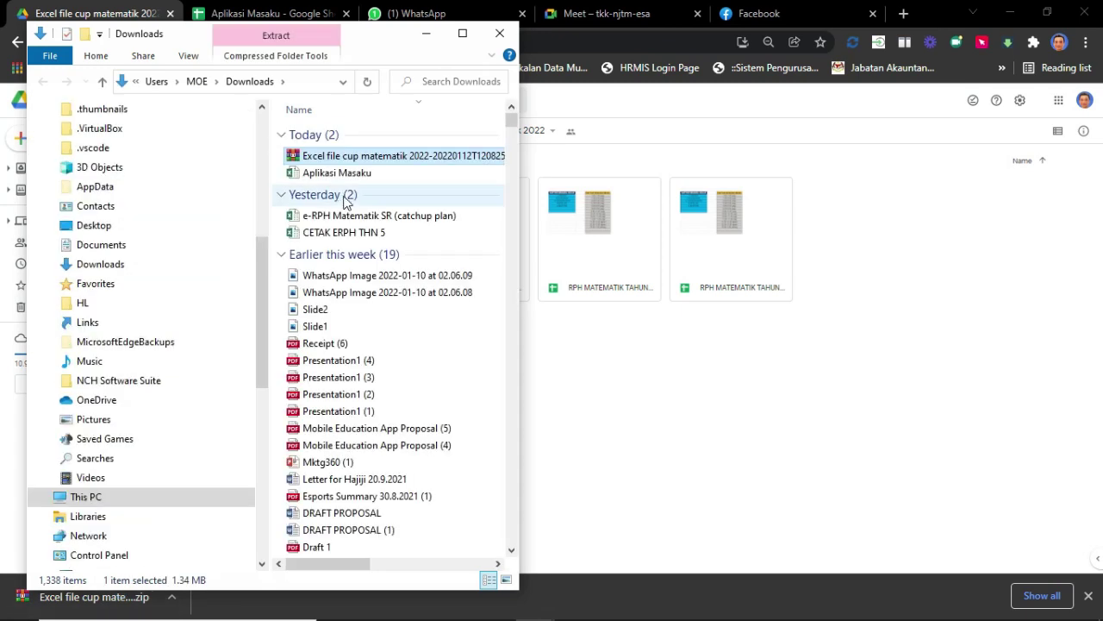
{"action": "double_click", "coordinate": [350, 157]}
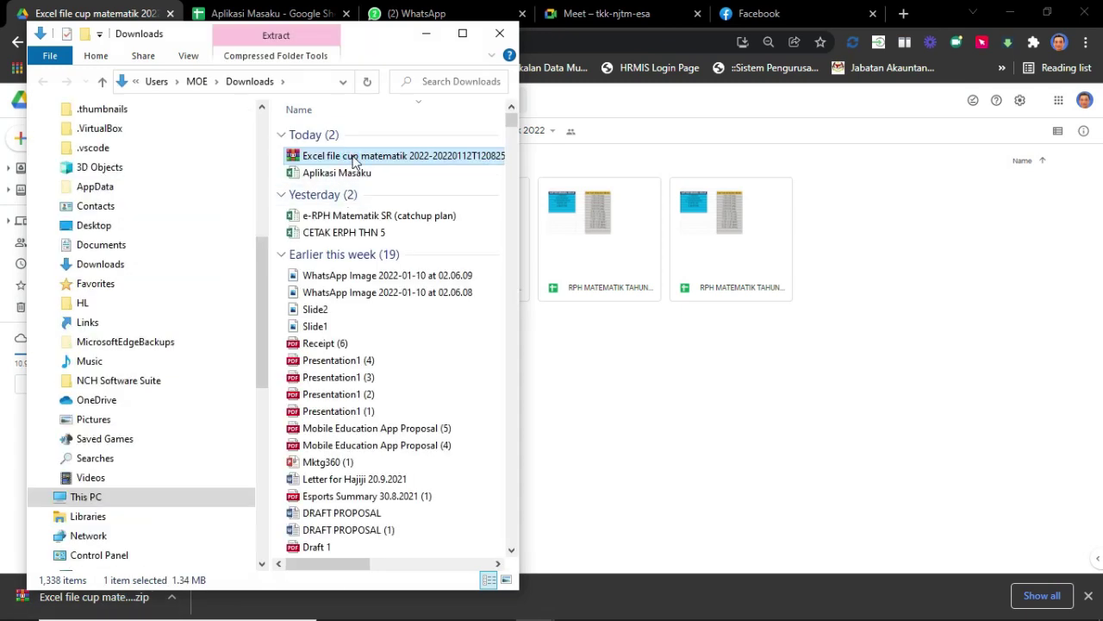
{"action": "right_click", "coordinate": [352, 157]}
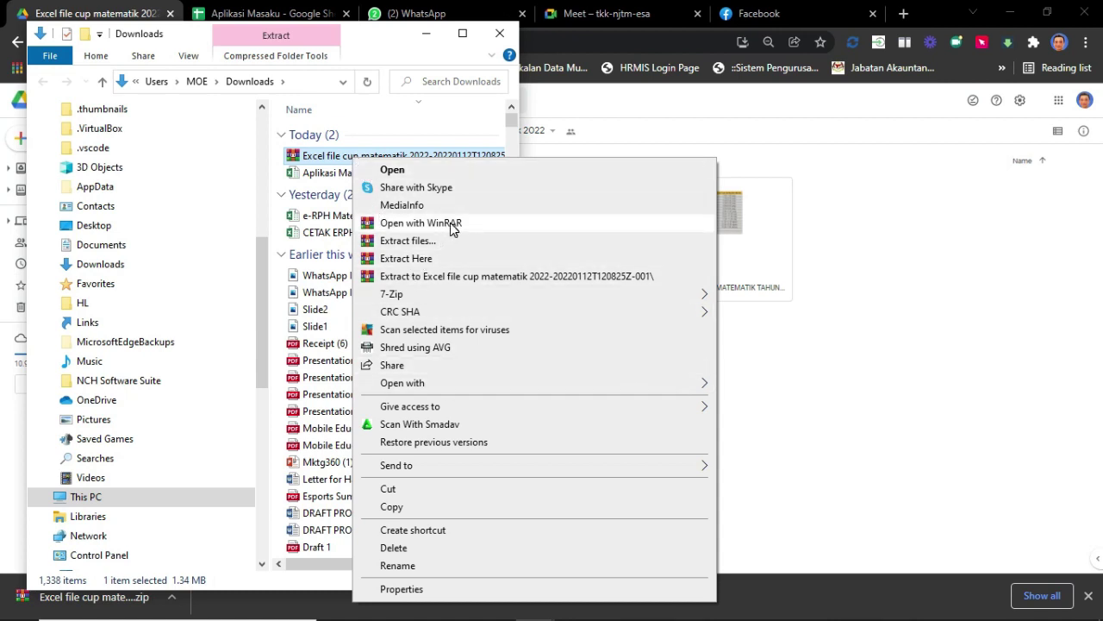
{"action": "mouse_move", "coordinate": [440, 301]}
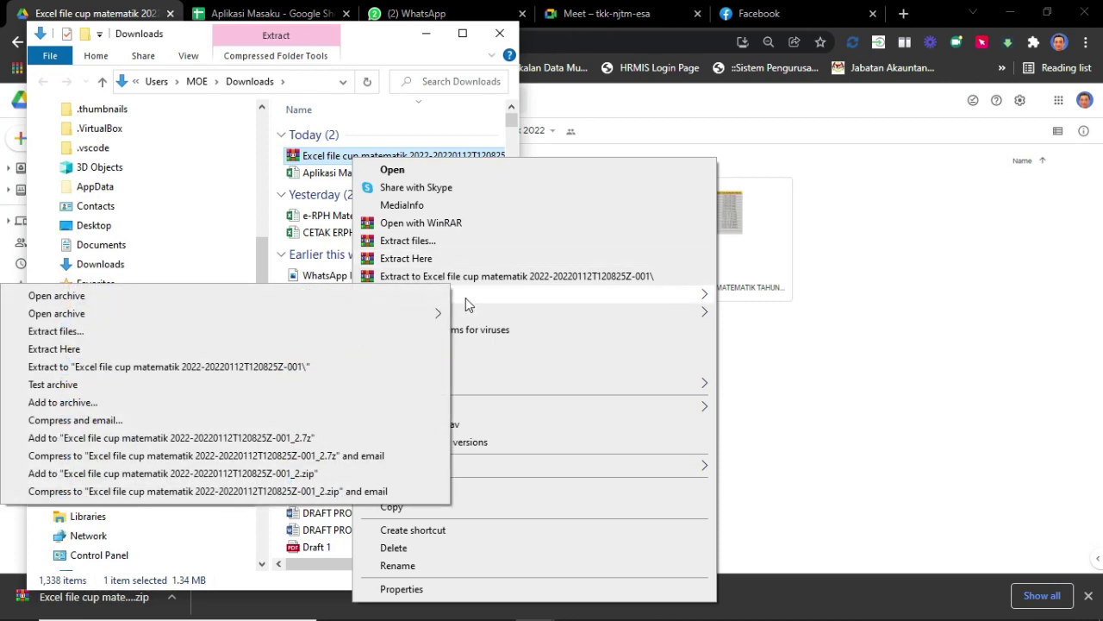
{"action": "left_click", "coordinate": [428, 259]}
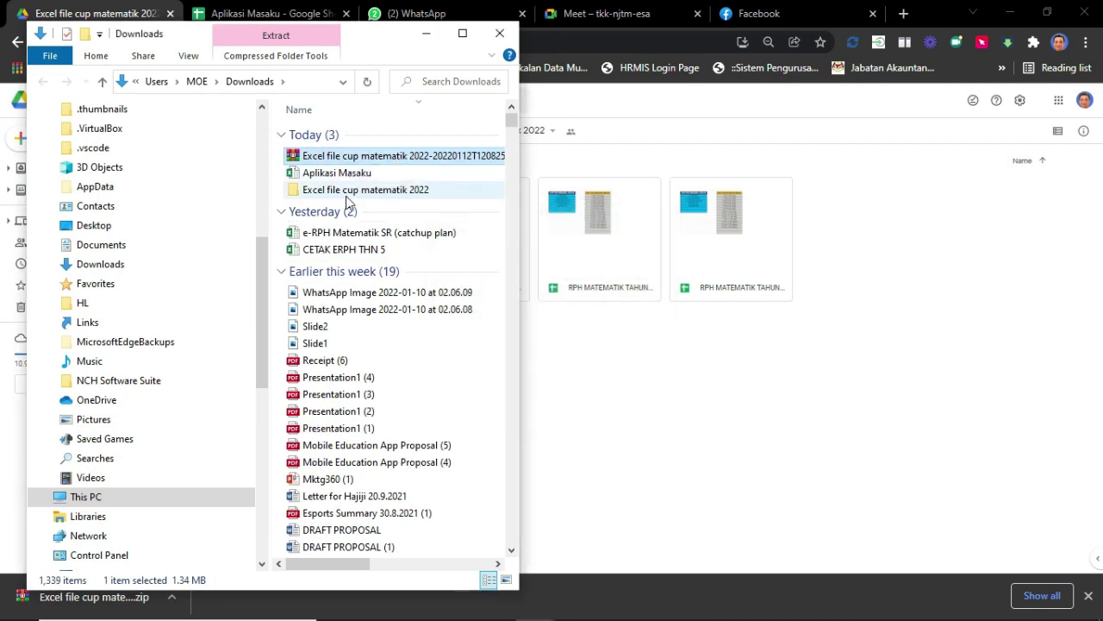
{"action": "left_click", "coordinate": [379, 189]}
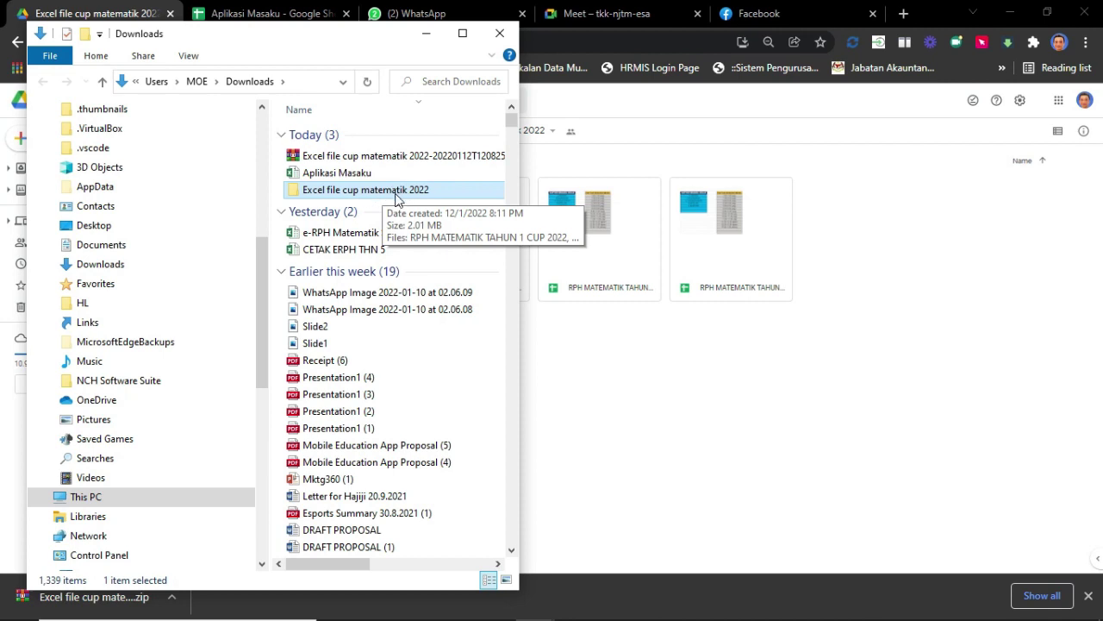
{"action": "double_click", "coordinate": [387, 190]}
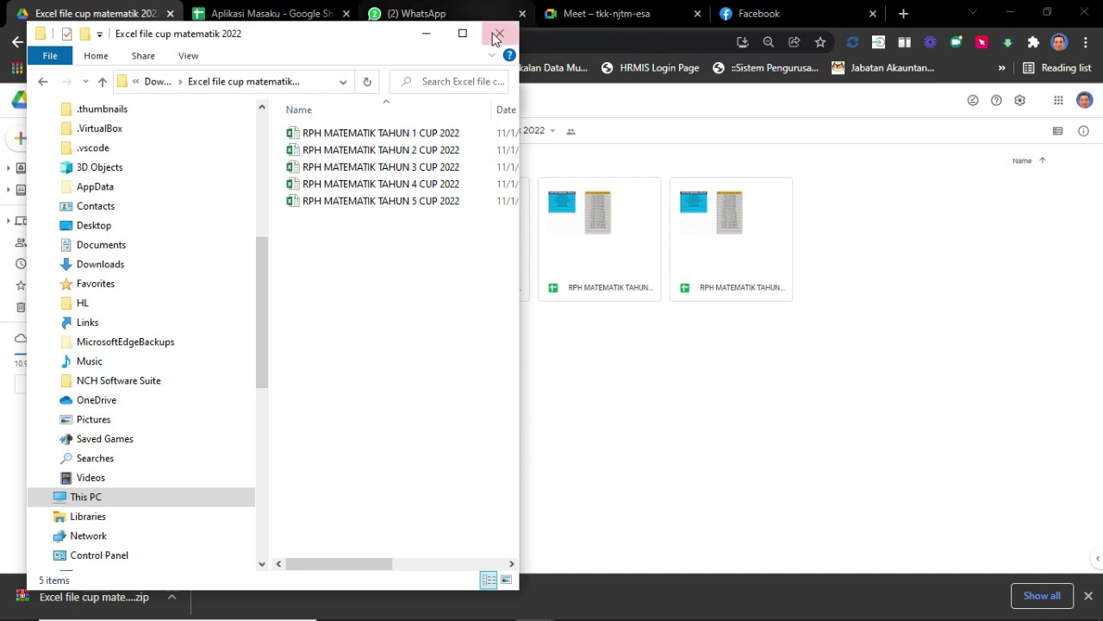
{"action": "left_click", "coordinate": [42, 81]}
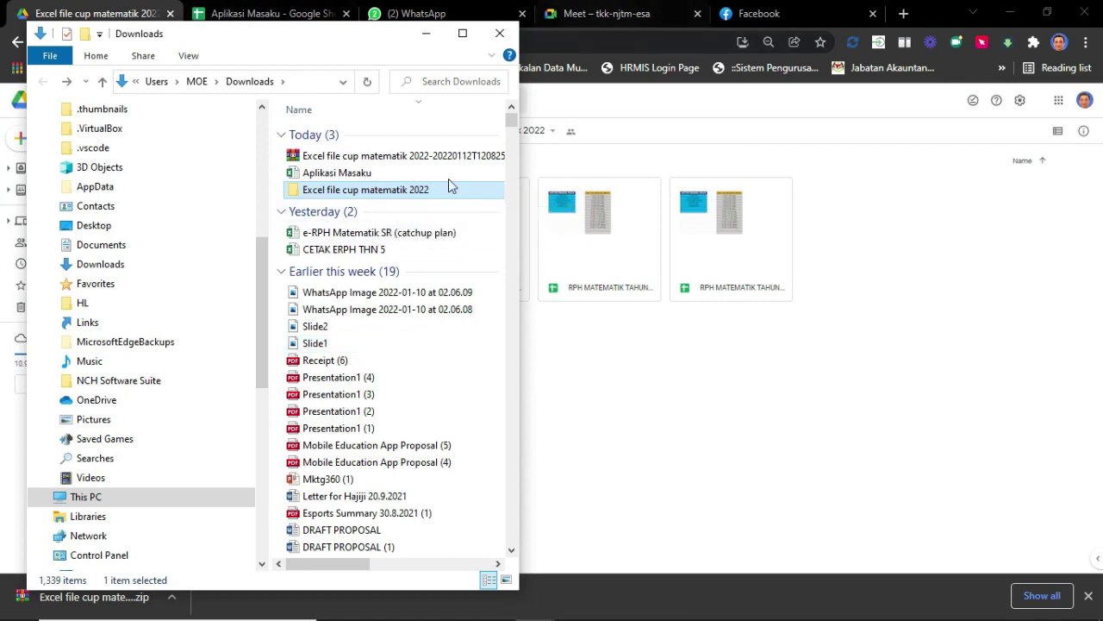
- In the other Drive account, open the 'erph matematik excel 2022 cup' folder
{"action": "left_click", "coordinate": [655, 606]}
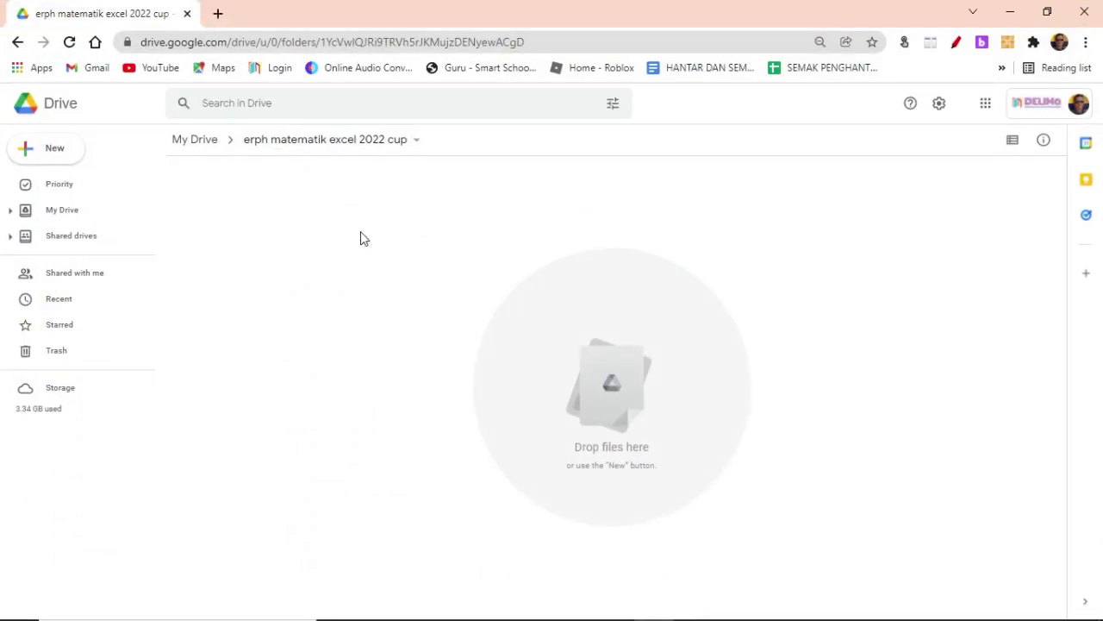
{"action": "left_click", "coordinate": [205, 141]}
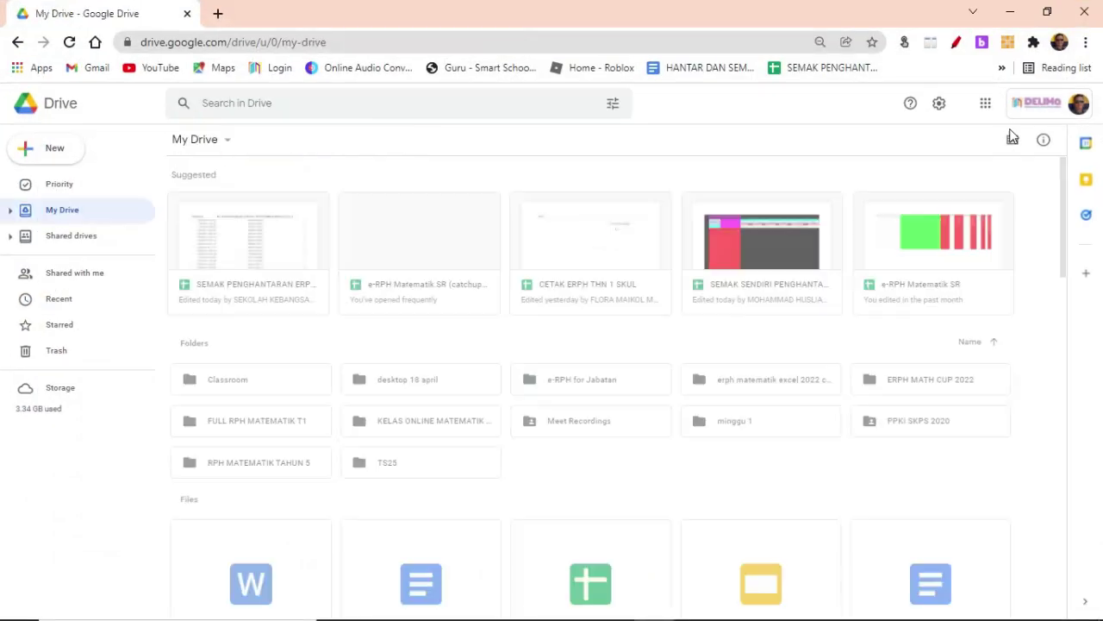
{"action": "left_click", "coordinate": [1060, 41]}
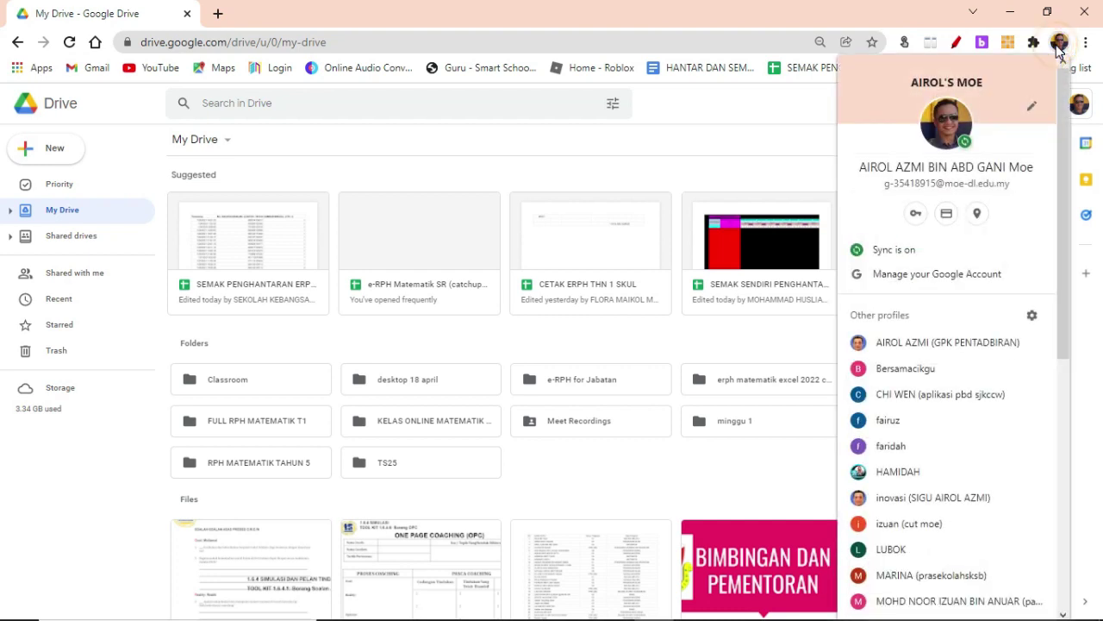
{"action": "left_click", "coordinate": [641, 149]}
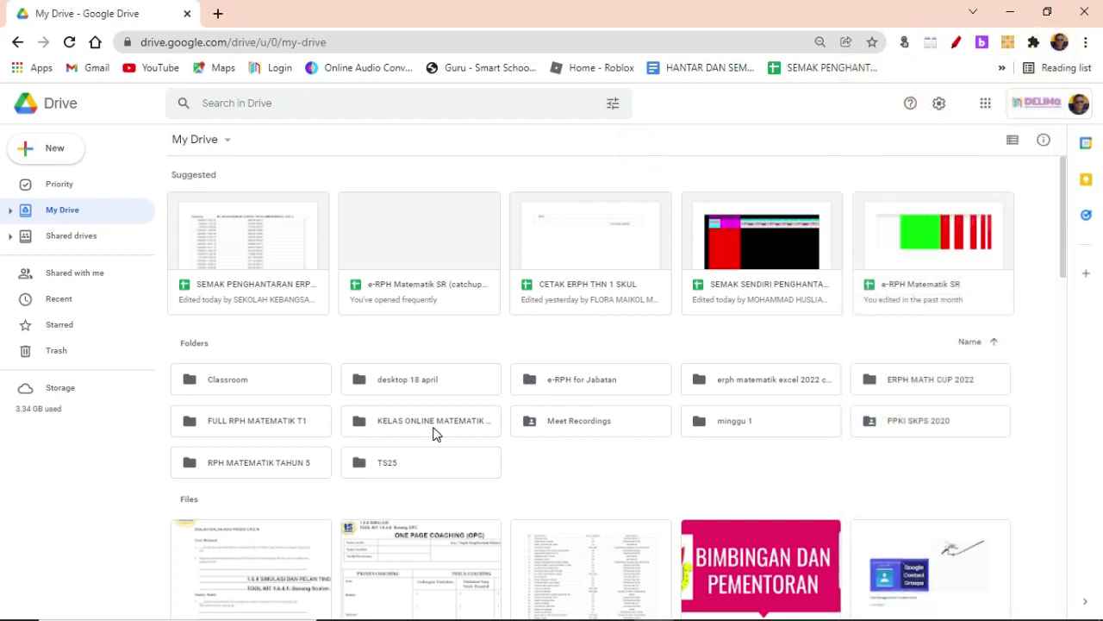
{"action": "double_click", "coordinate": [787, 383]}
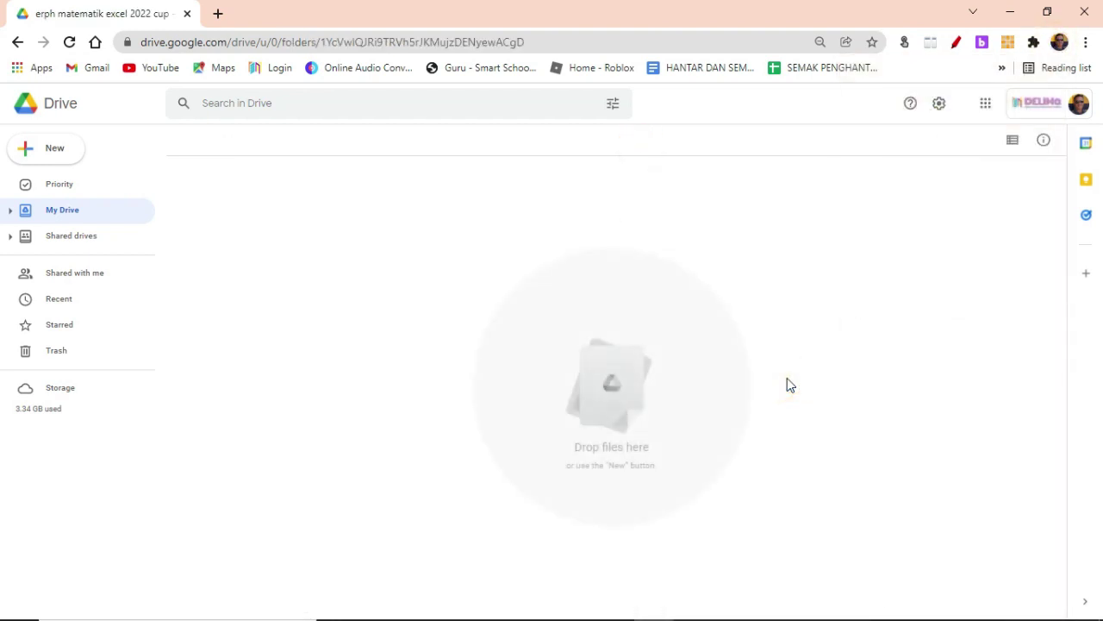
- Place Downloads beside Drive and drag the 'Excel file cup matematik 2022' folder in to upload it
{"action": "left_click", "coordinate": [1047, 12]}
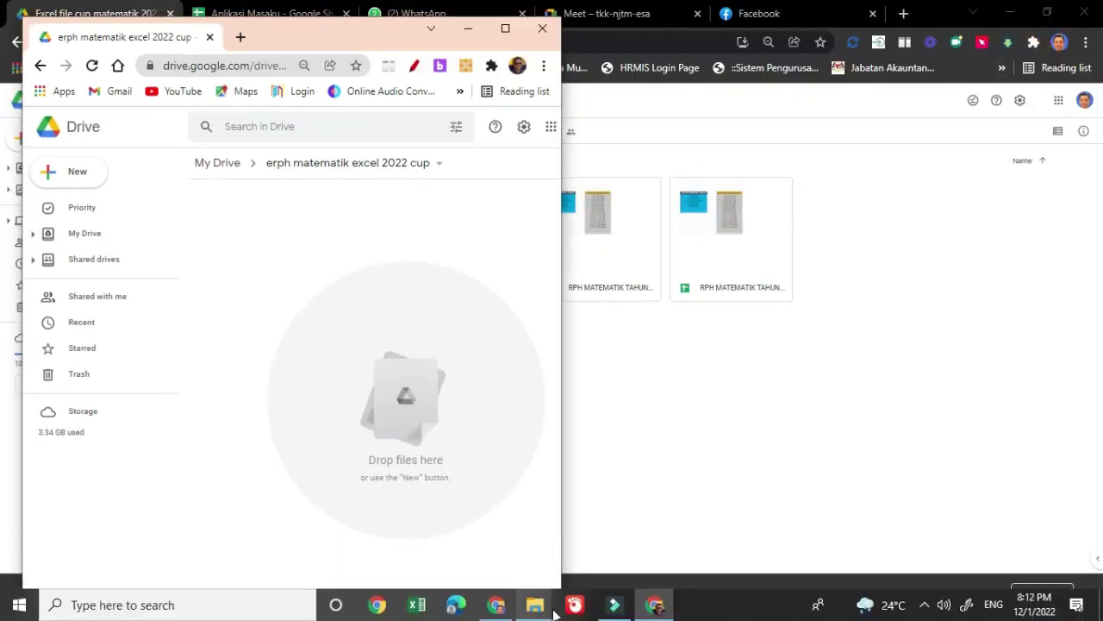
{"action": "left_click", "coordinate": [534, 604]}
{"action": "left_click", "coordinate": [568, 546]}
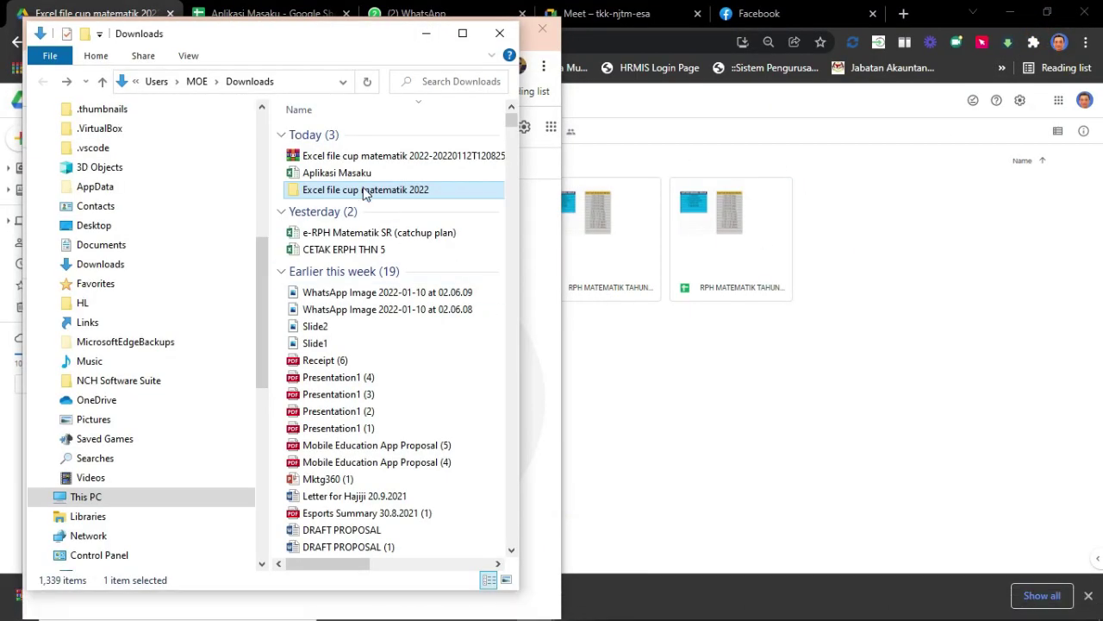
{"action": "left_click_drag", "start_coordinate": [576, 45], "coordinate": [886, 42]}
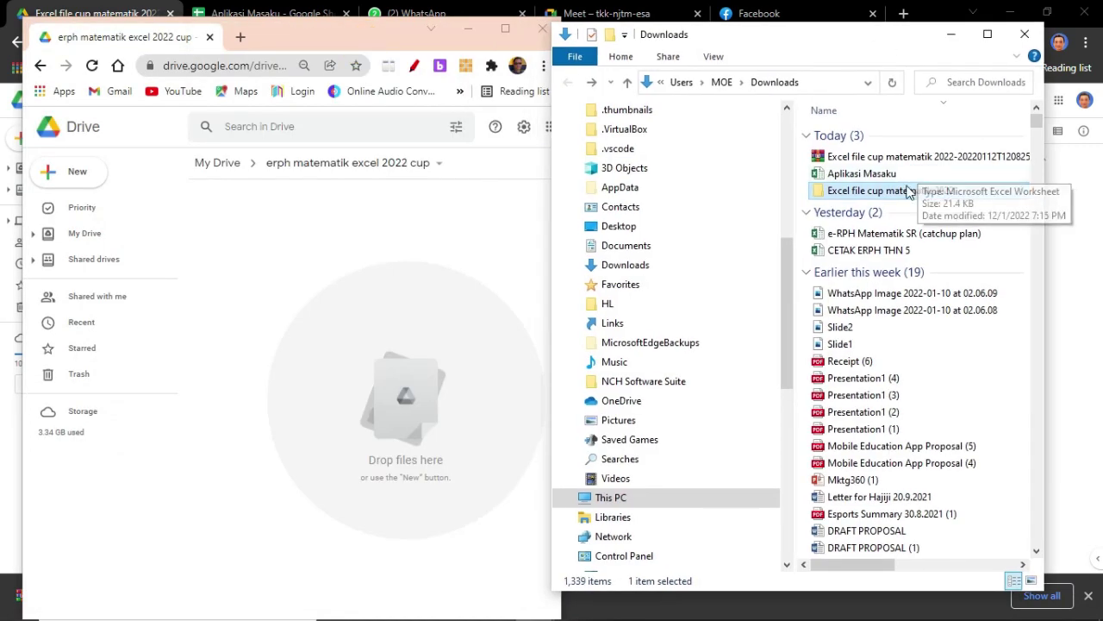
{"action": "left_click_drag", "start_coordinate": [888, 189], "coordinate": [286, 273]}
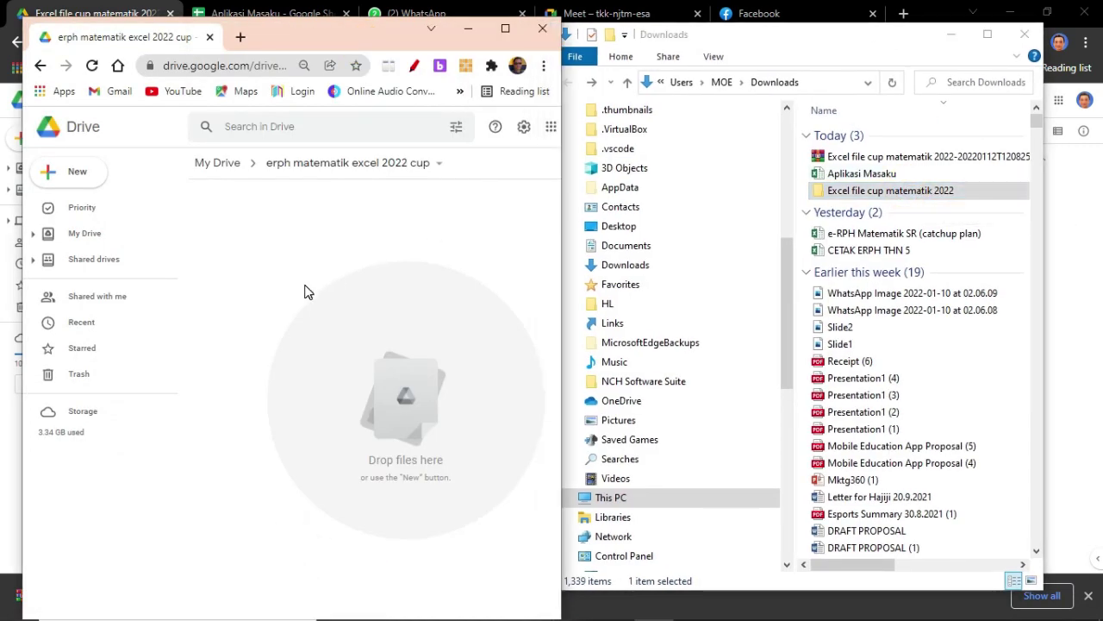
- Open the uploaded folder full-screen and open RPH MATEMATIK TAHUN 1 CUP 2022 in Sheets
{"action": "left_click", "coordinate": [951, 35]}
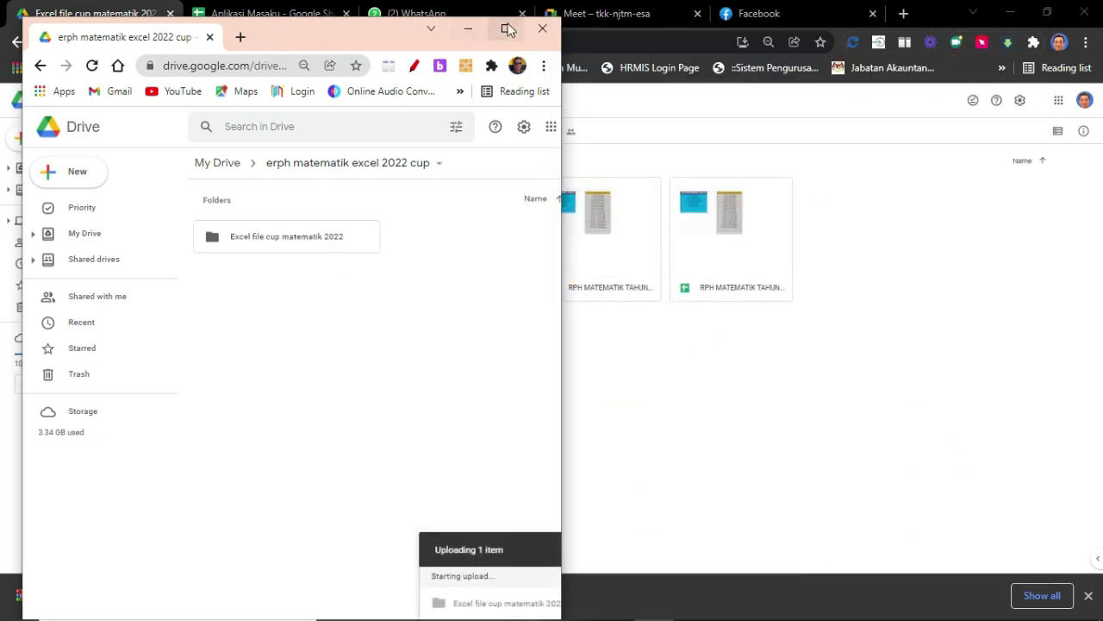
{"action": "double_click", "coordinate": [257, 243]}
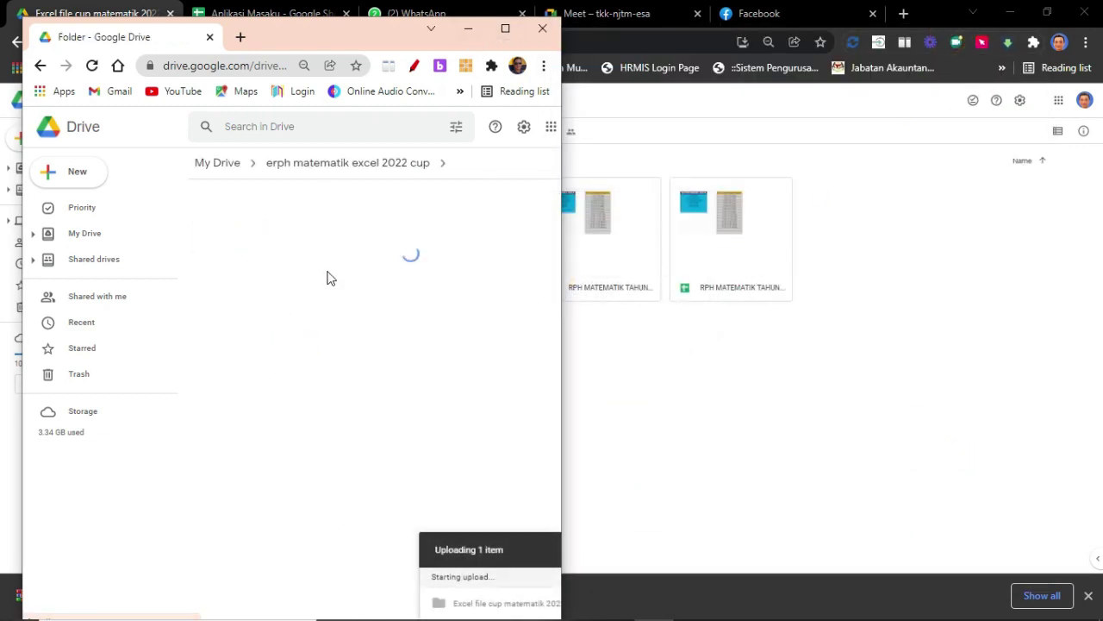
{"action": "left_click", "coordinate": [507, 32]}
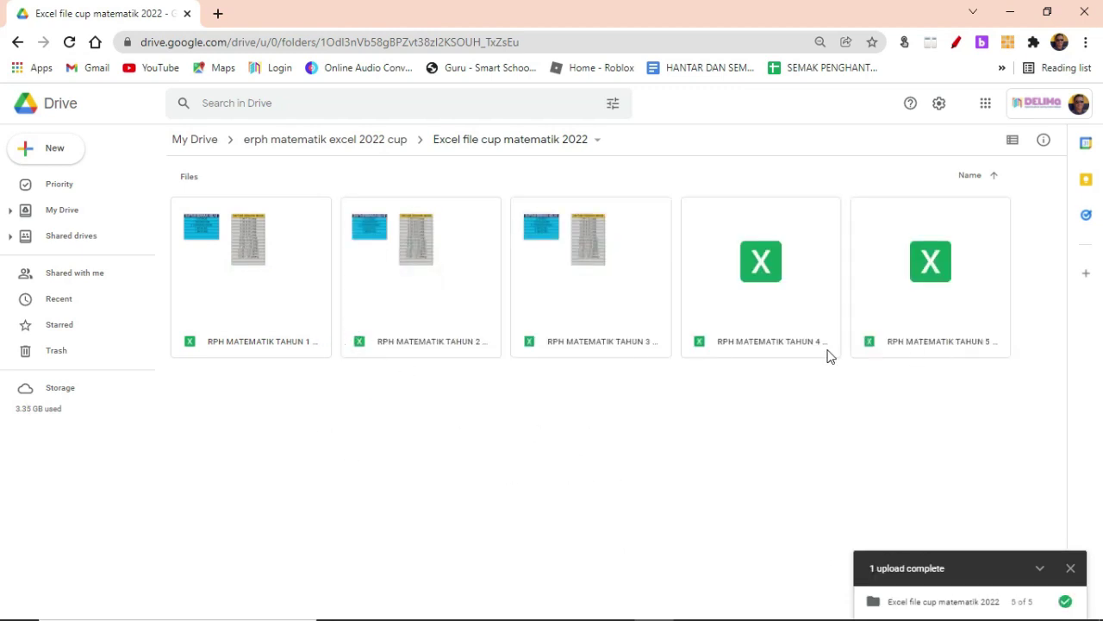
{"action": "double_click", "coordinate": [278, 323]}
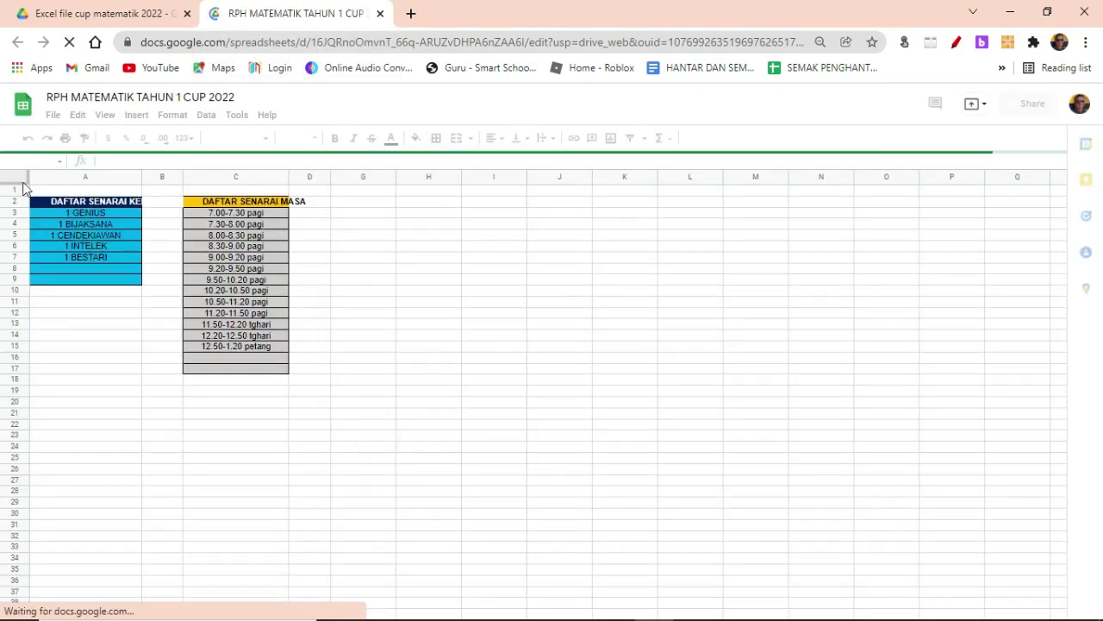
- Widen column C to fit the time slots and unhide columns E and F
{"action": "left_click_drag", "start_coordinate": [100, 245], "coordinate": [138, 176]}
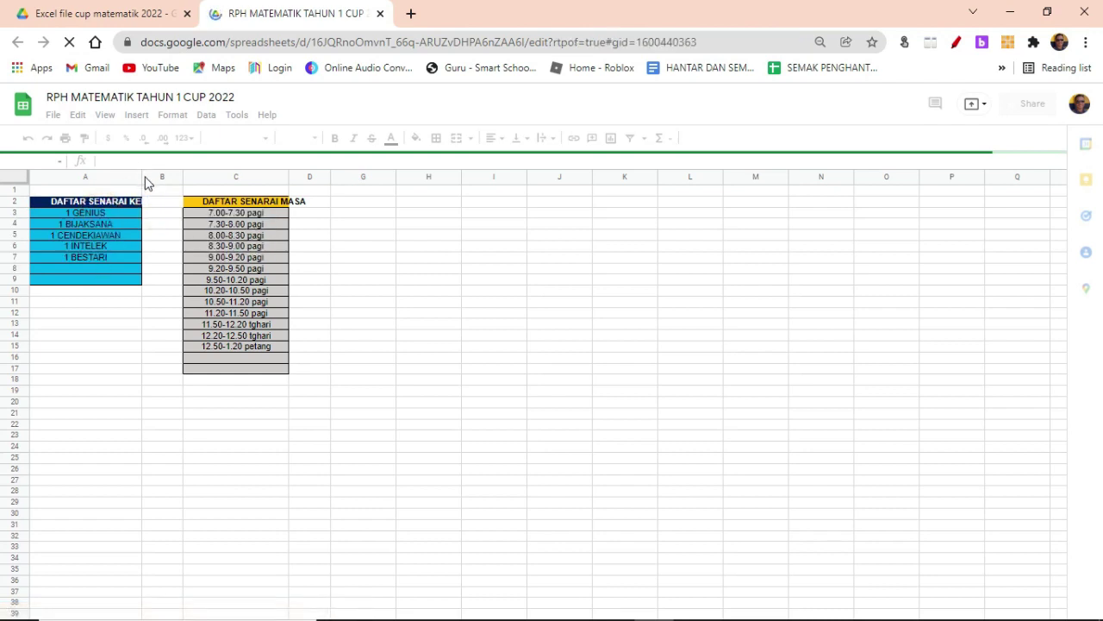
{"action": "left_click_drag", "start_coordinate": [140, 177], "coordinate": [171, 195]}
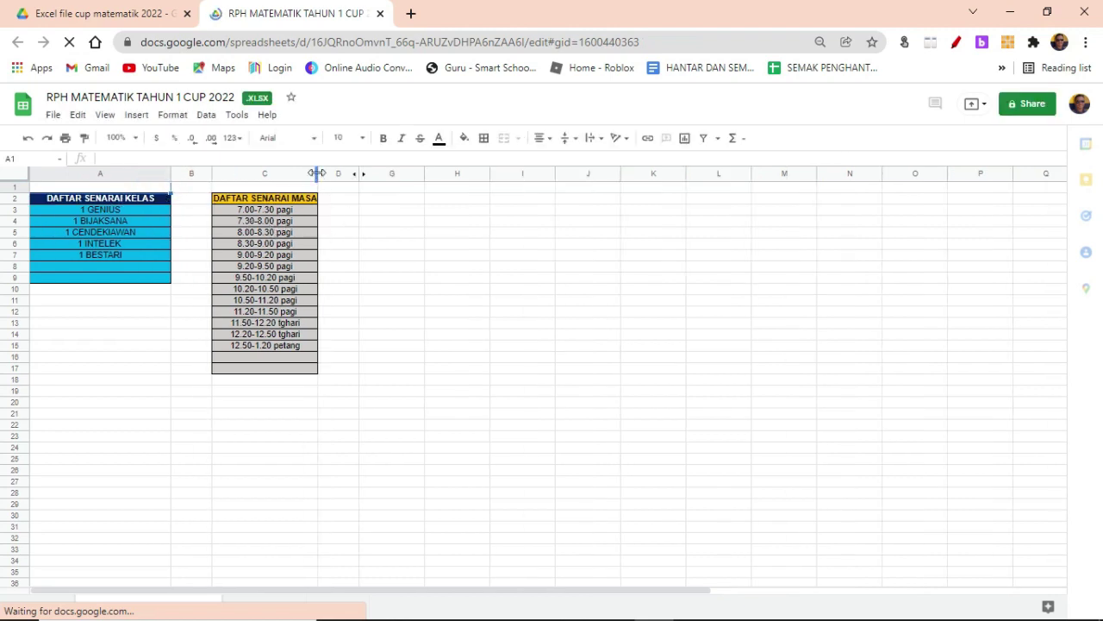
{"action": "left_click_drag", "start_coordinate": [317, 174], "coordinate": [323, 175]}
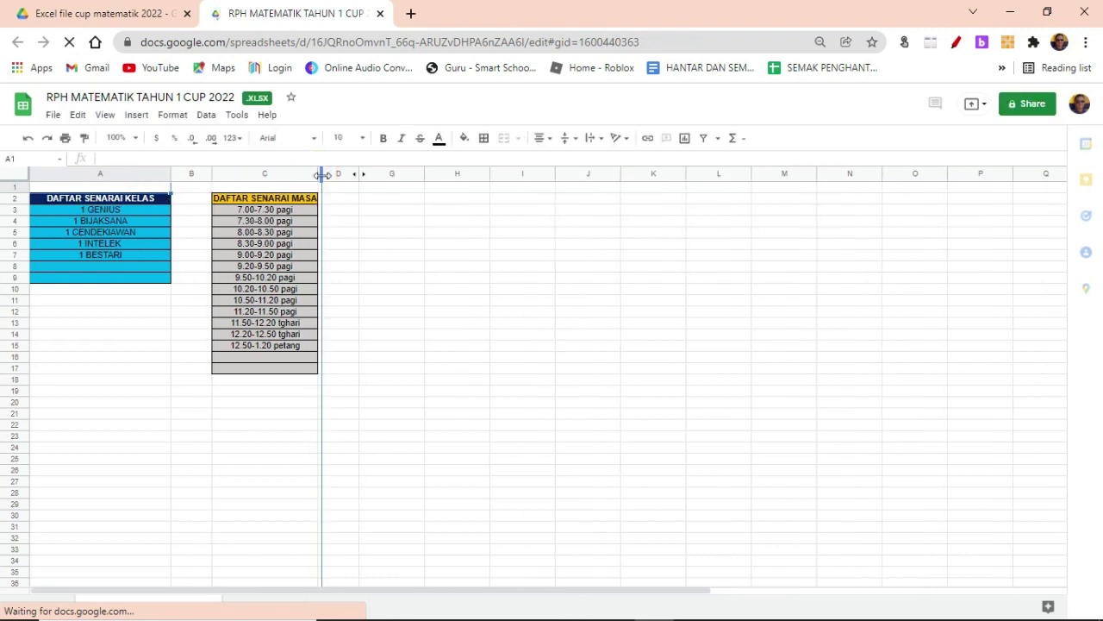
{"action": "left_click", "coordinate": [371, 174]}
{"action": "left_click", "coordinate": [496, 265]}
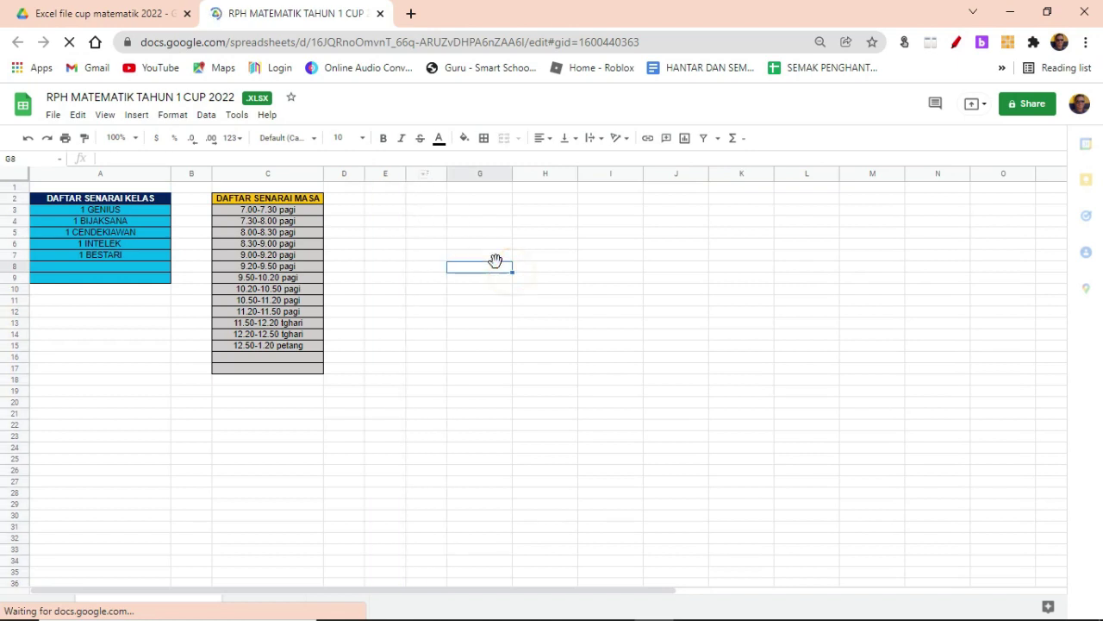
- Select the column C time slots and the column A class list, then deselect
{"action": "left_click", "coordinate": [146, 348]}
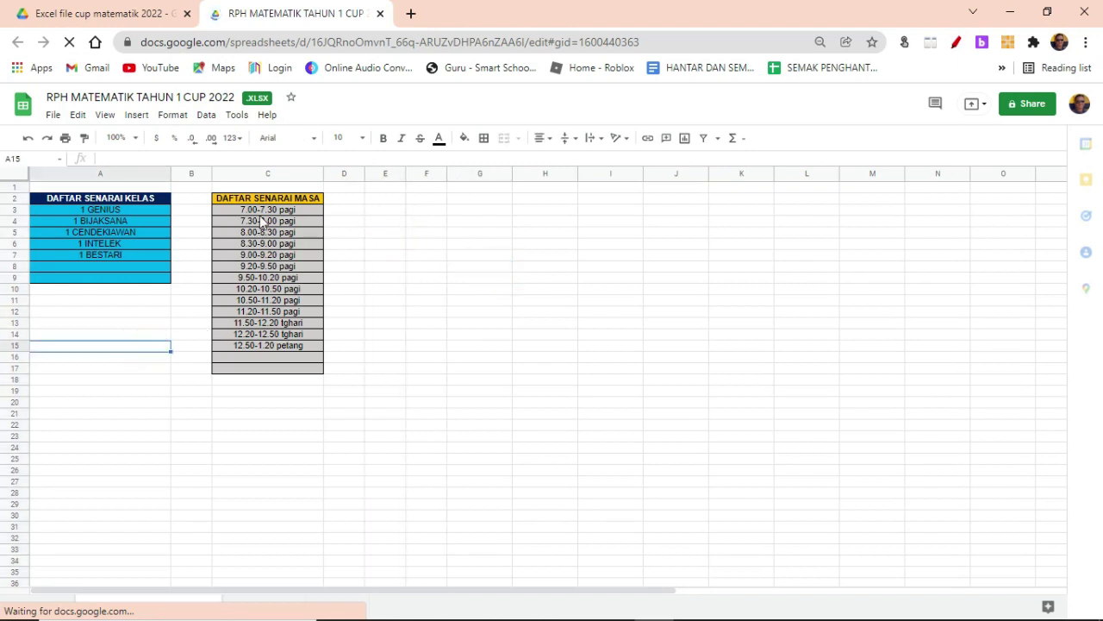
{"action": "left_click_drag", "start_coordinate": [267, 209], "coordinate": [267, 243]}
{"action": "left_click_drag", "start_coordinate": [277, 339], "coordinate": [267, 369]}
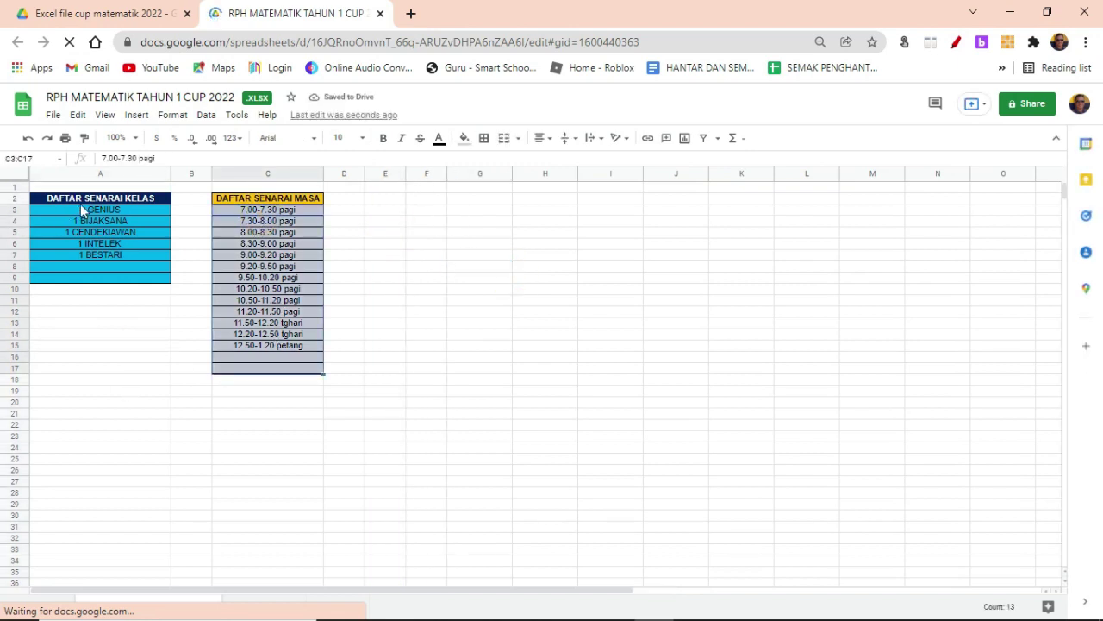
{"action": "left_click_drag", "start_coordinate": [81, 200], "coordinate": [82, 283]}
{"action": "left_click", "coordinate": [183, 506]}
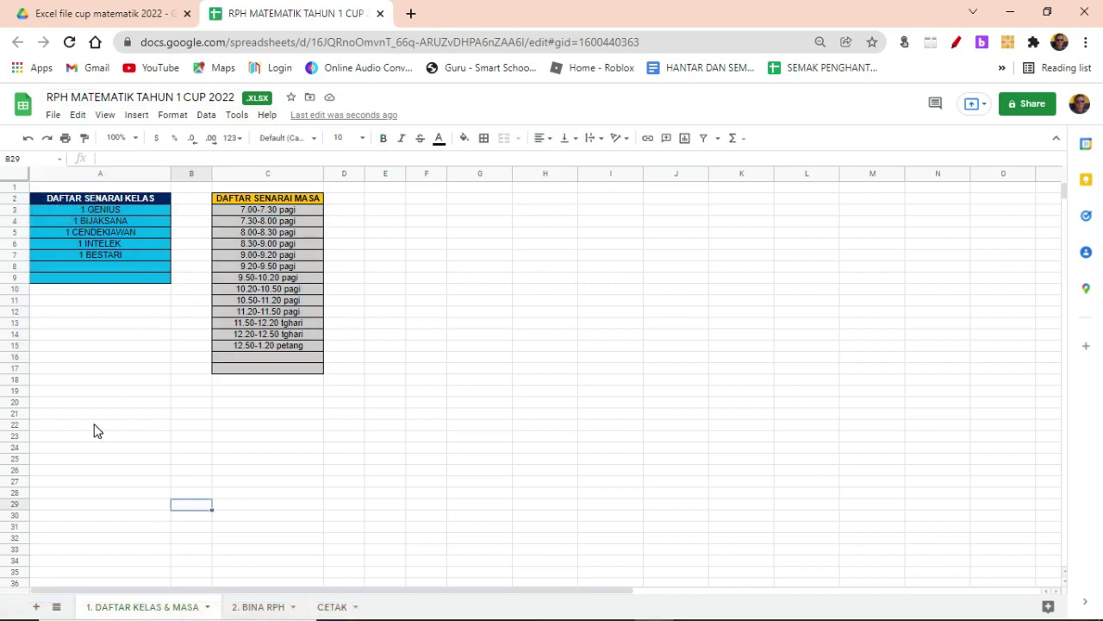
- Review the class names and DAFTAR SENARAI MASA time list on the 1. DAFTAR KELAS & MASA sheet
{"action": "left_click", "coordinate": [254, 606]}
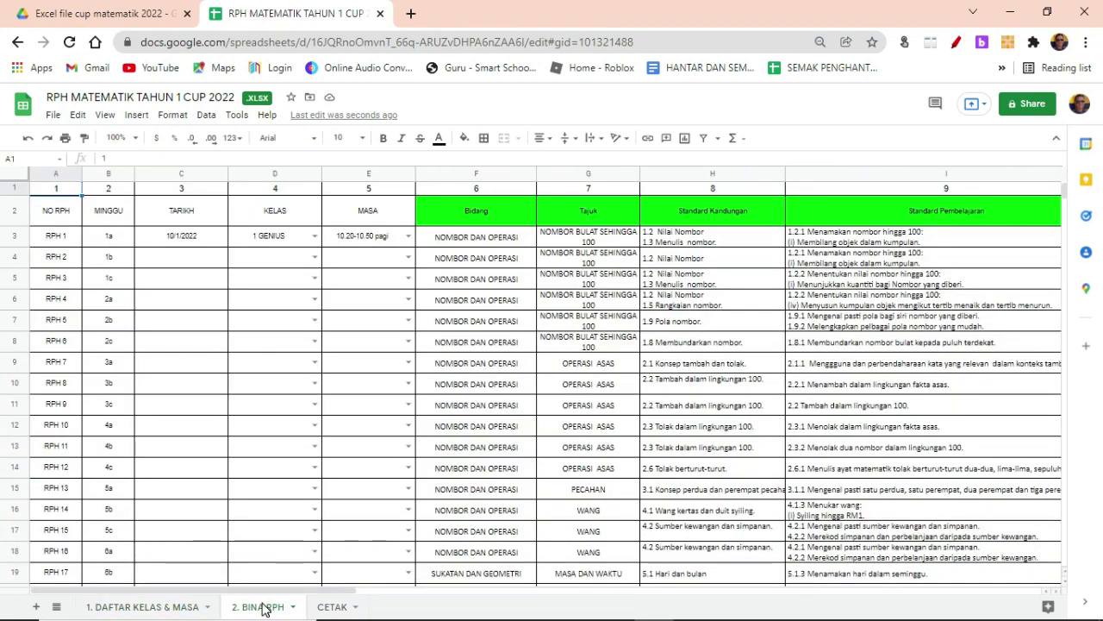
{"action": "left_click", "coordinate": [182, 609]}
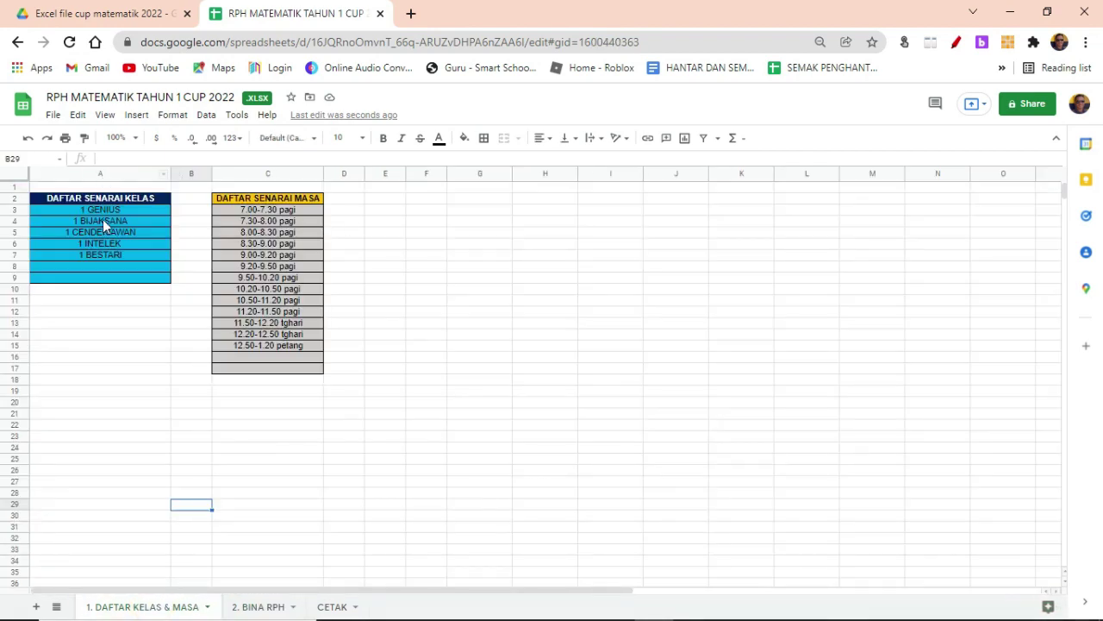
{"action": "left_click_drag", "start_coordinate": [102, 210], "coordinate": [115, 262]}
{"action": "left_click_drag", "start_coordinate": [276, 200], "coordinate": [293, 376]}
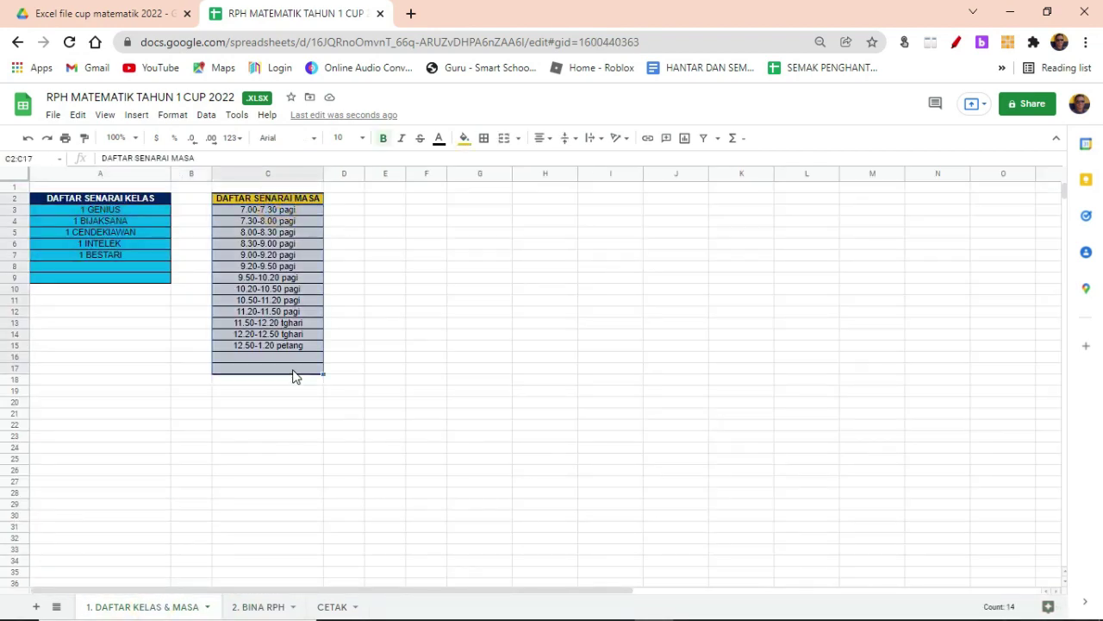
- On the 2. BINA RPH sheet, fill header row 2 with yellow
{"action": "left_click", "coordinate": [257, 608]}
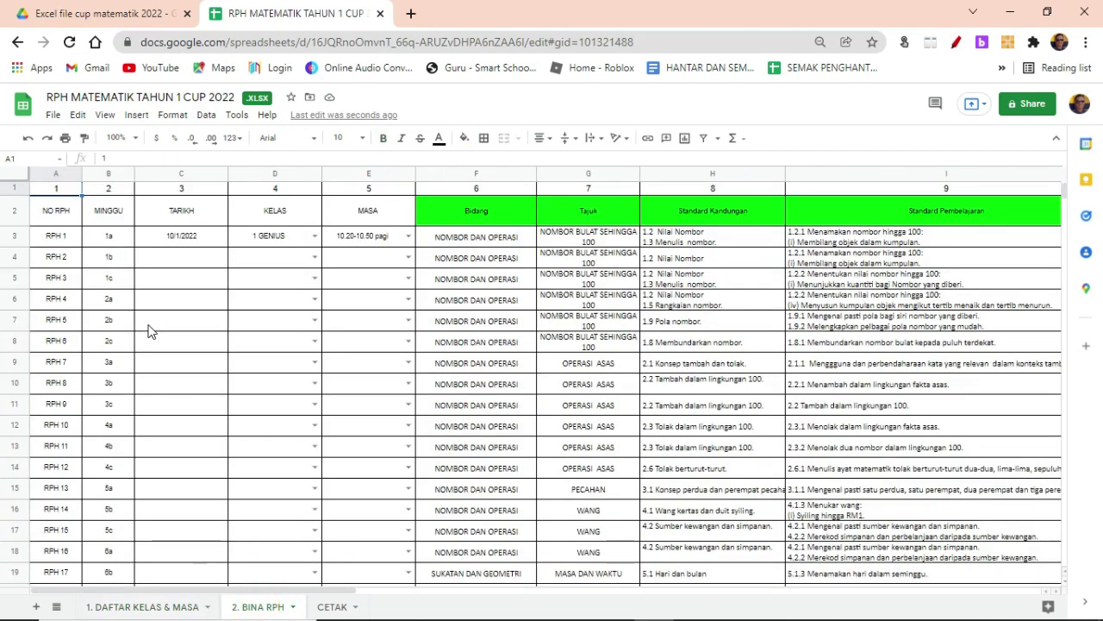
{"action": "left_click", "coordinate": [169, 256]}
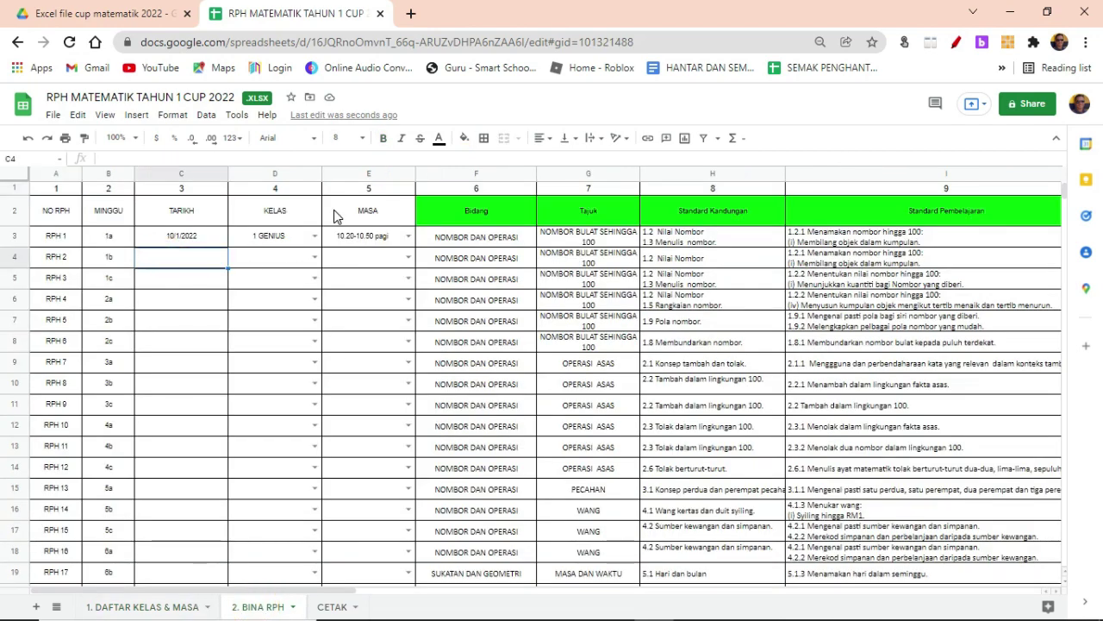
{"action": "left_click", "coordinate": [7, 218]}
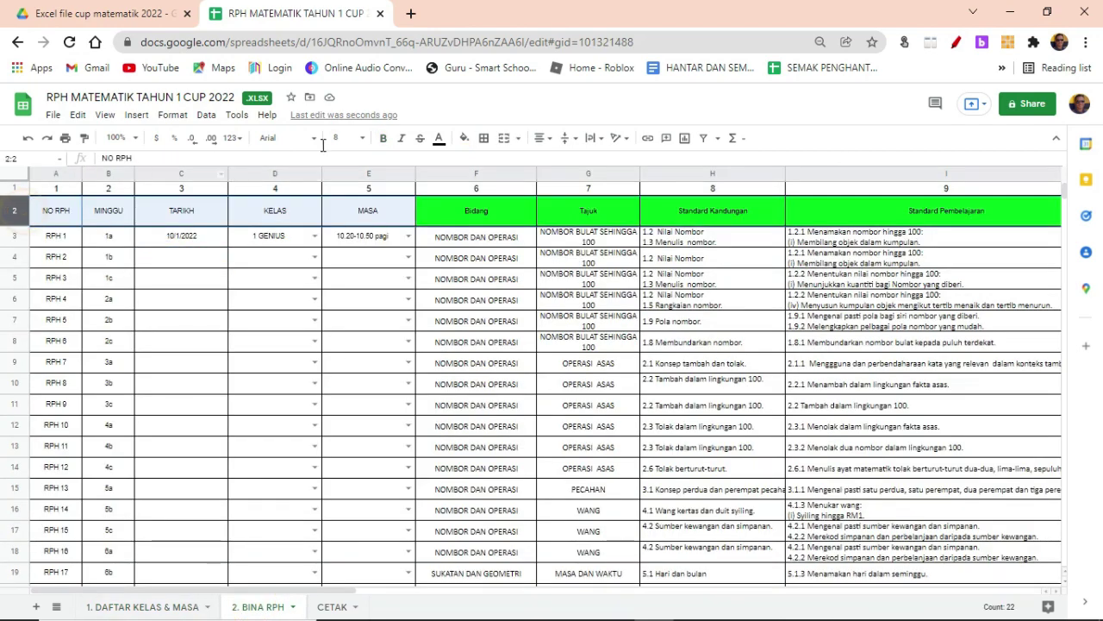
{"action": "left_click", "coordinate": [464, 140]}
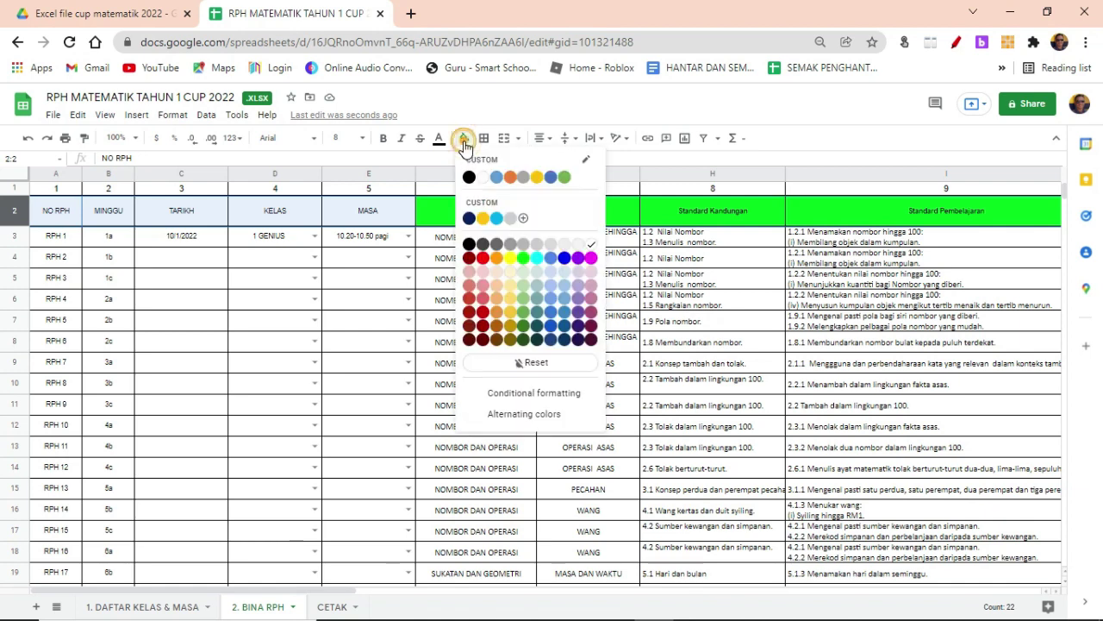
{"action": "left_click", "coordinate": [511, 256]}
{"action": "left_click", "coordinate": [157, 284]}
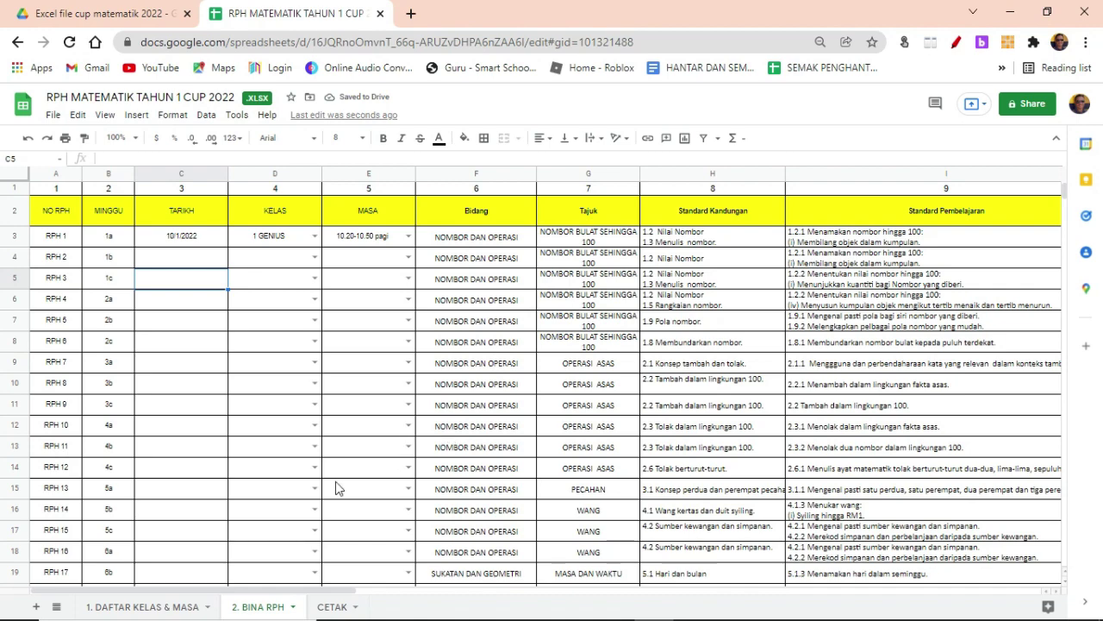
{"action": "left_click", "coordinate": [289, 305]}
- Inspect the date and time cells for RPH 1 and RPH 2 on 2. BINA RPH
{"action": "left_click", "coordinate": [181, 246]}
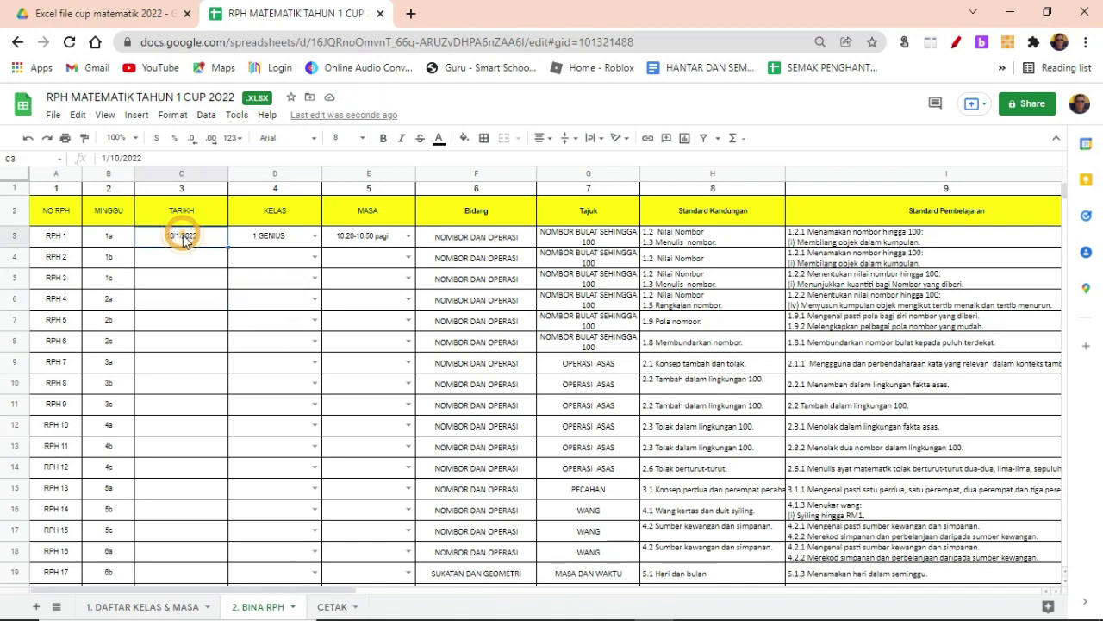
{"action": "left_click", "coordinate": [167, 256]}
{"action": "scroll", "coordinate": [175, 323], "scroll_direction": "down", "scroll_amount": 4}
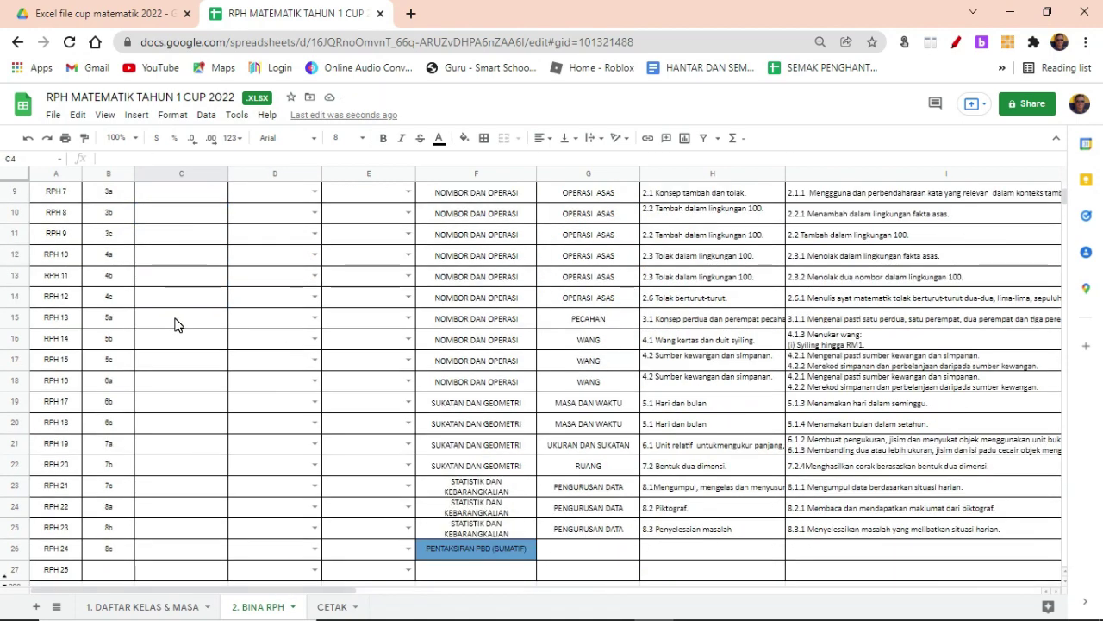
{"action": "scroll", "coordinate": [175, 327], "scroll_direction": "up", "scroll_amount": 4}
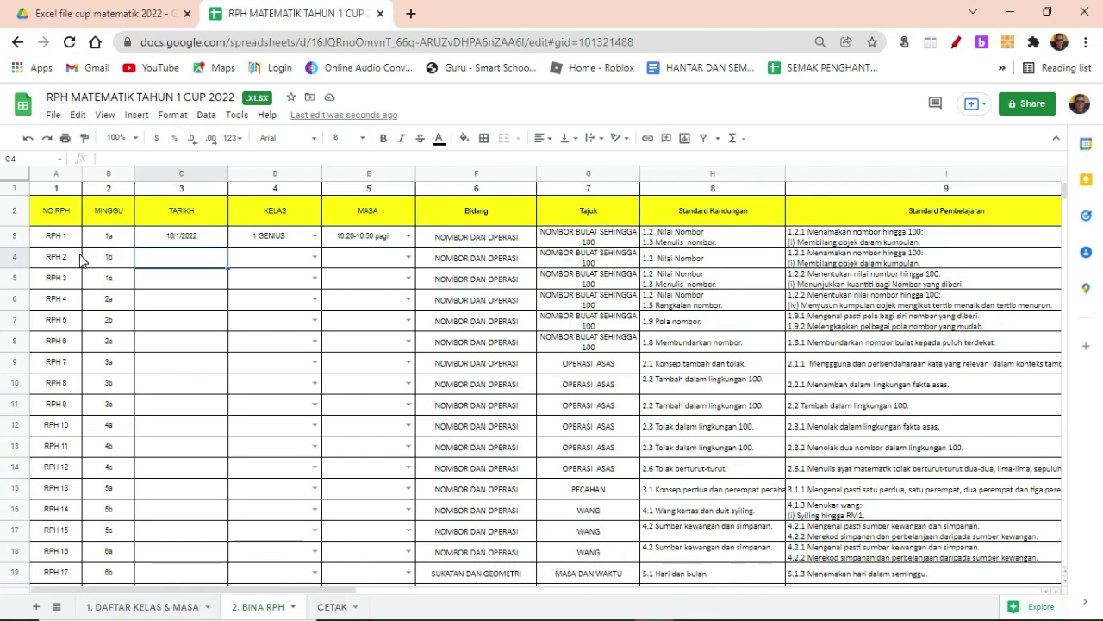
{"action": "left_click", "coordinate": [189, 262]}
{"action": "left_click", "coordinate": [279, 262]}
{"action": "left_click", "coordinate": [376, 268]}
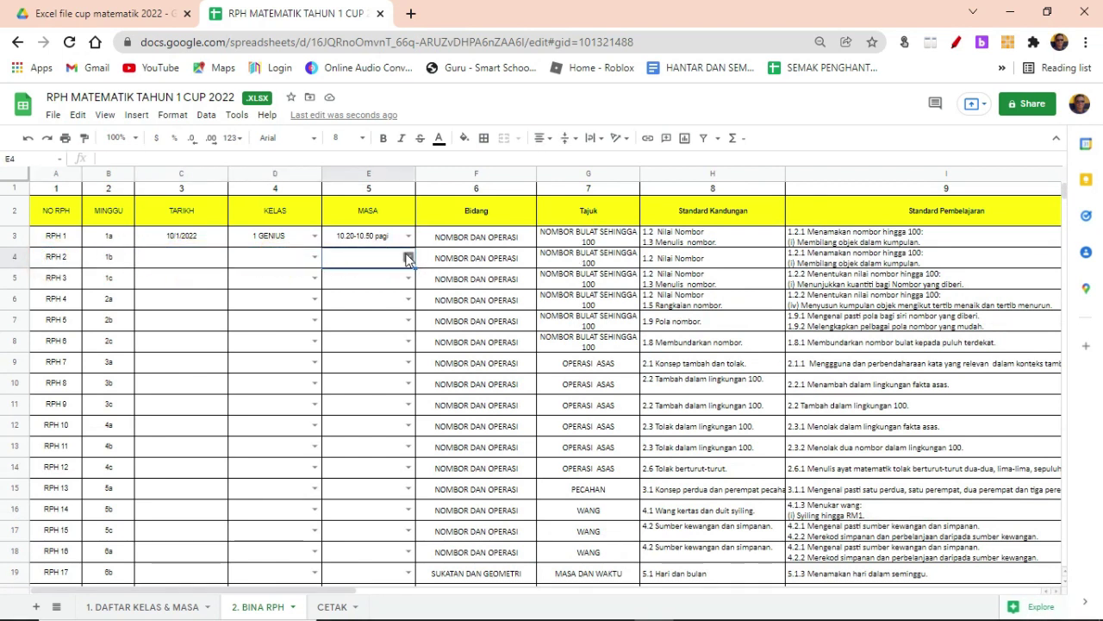
- Rename class '1 GENIUS' to '1 alif' in A3 of 1. DAFTAR KELAS & MASA, then return to 2. BINA RPH
{"action": "left_click", "coordinate": [164, 603]}
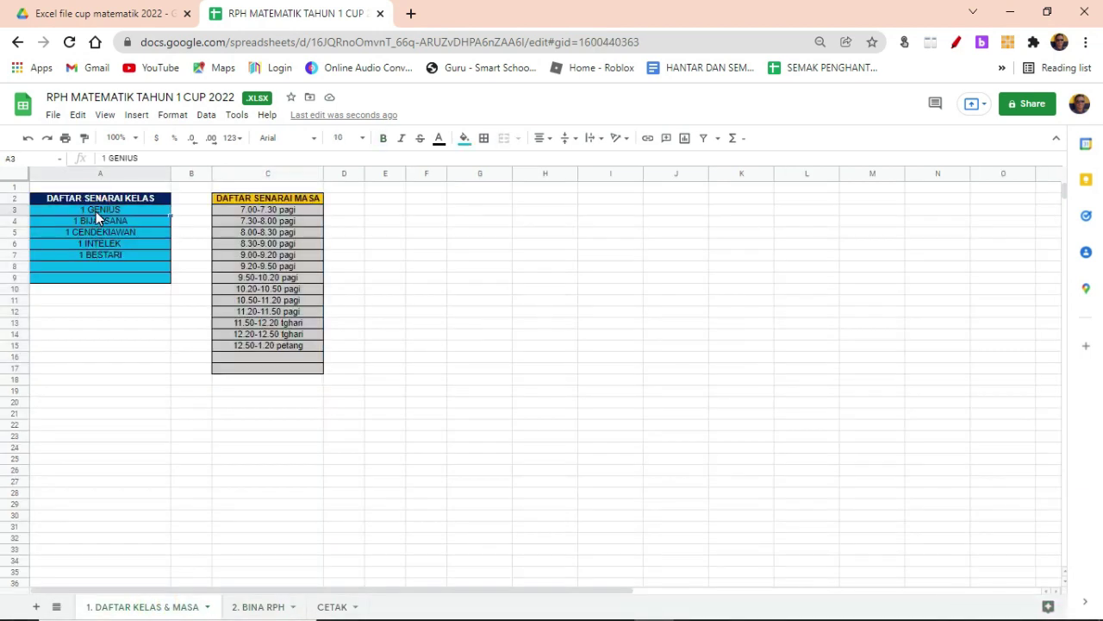
{"action": "type", "text": "1 alif"}
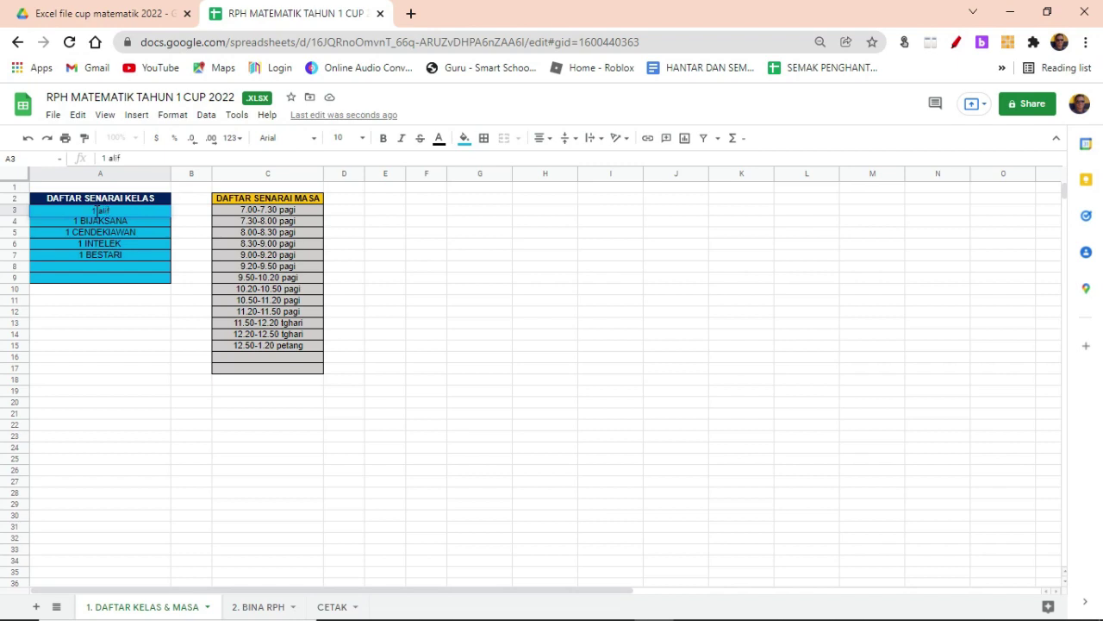
{"action": "left_click", "coordinate": [97, 217]}
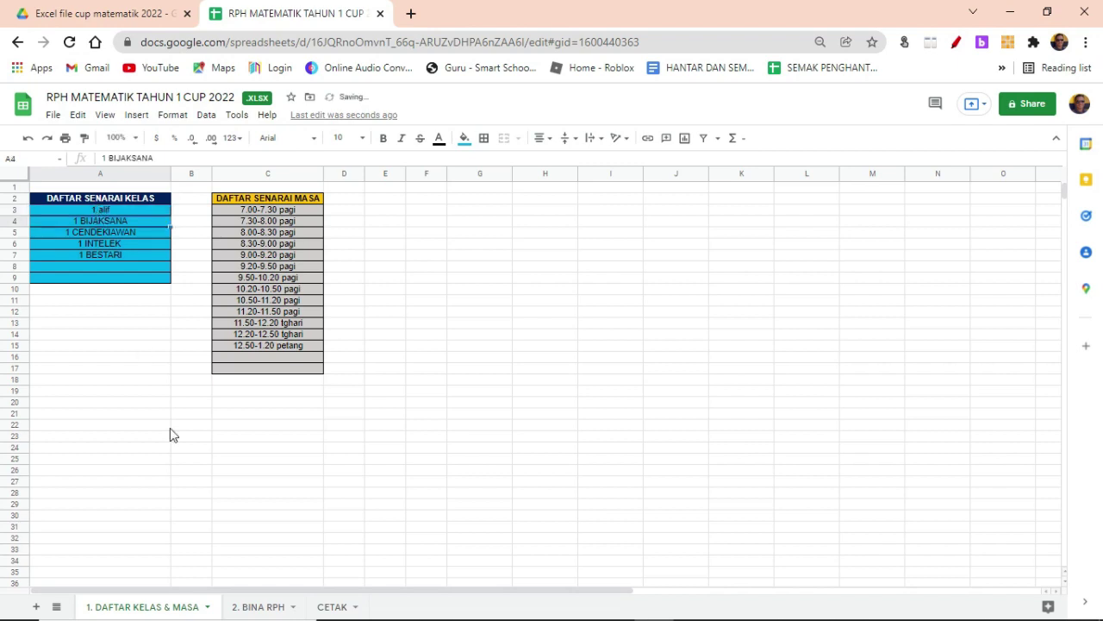
{"action": "left_click", "coordinate": [253, 606]}
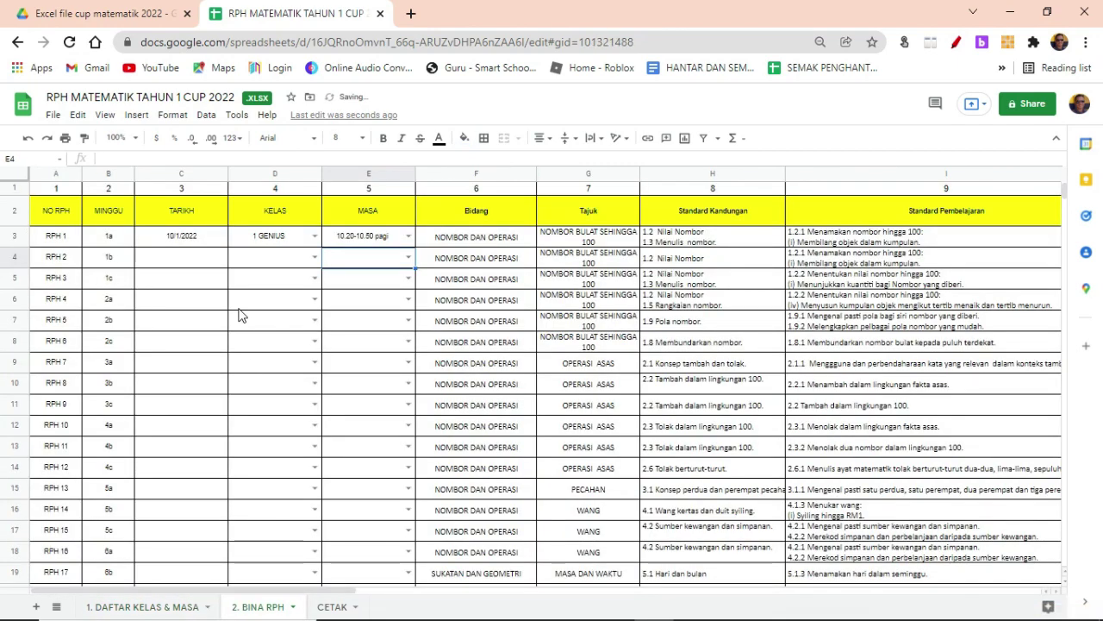
- Set RPH 1's class in D3 to '1 alif' from its dropdown
{"action": "left_click", "coordinate": [299, 236]}
{"action": "left_click", "coordinate": [313, 236]}
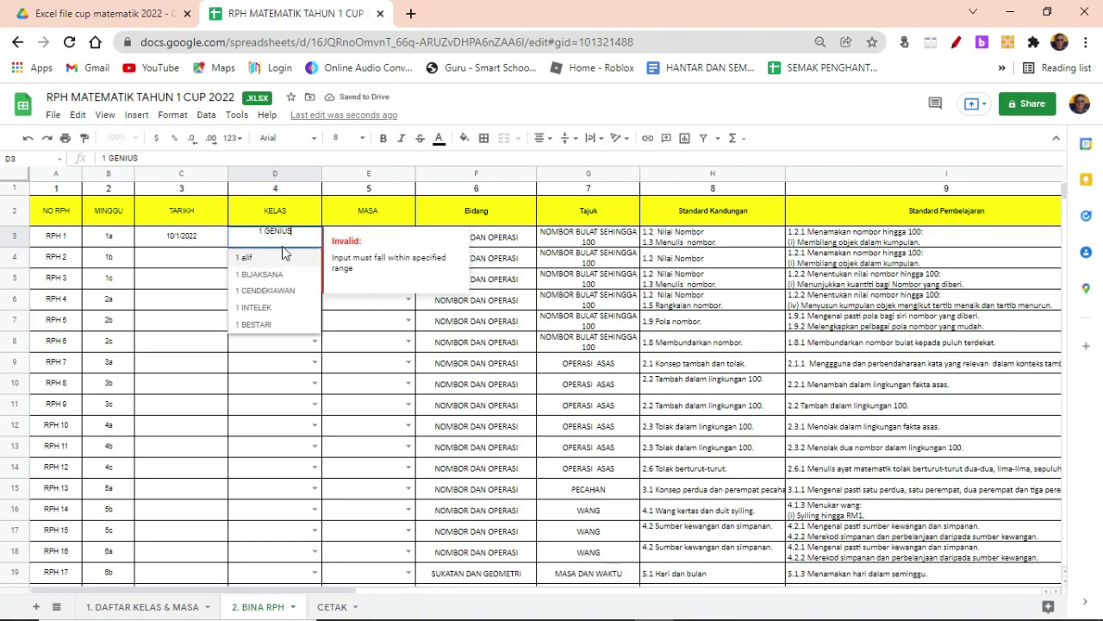
{"action": "left_click", "coordinate": [277, 255]}
{"action": "left_click", "coordinate": [267, 346]}
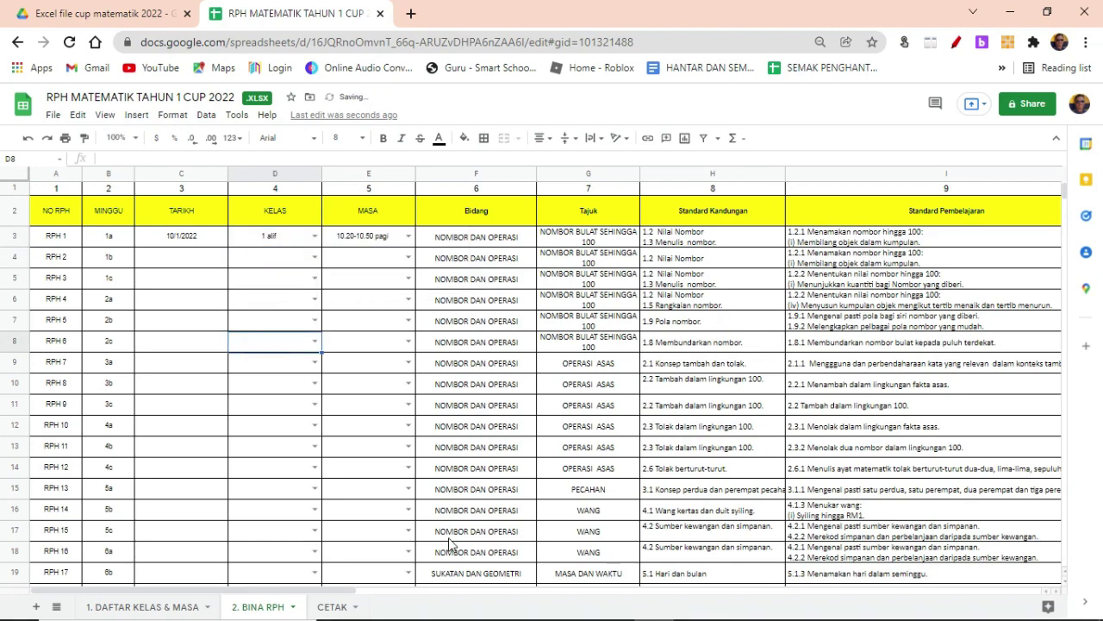
- Scroll across the lesson columns and check RPH 2's intelligence type choices without changing them
{"action": "mouse_move", "coordinate": [336, 592]}
{"action": "left_mouse_down"}
{"action": "mouse_move", "coordinate": [634, 605]}
{"action": "mouse_move", "coordinate": [765, 594]}
{"action": "left_mouse_up"}
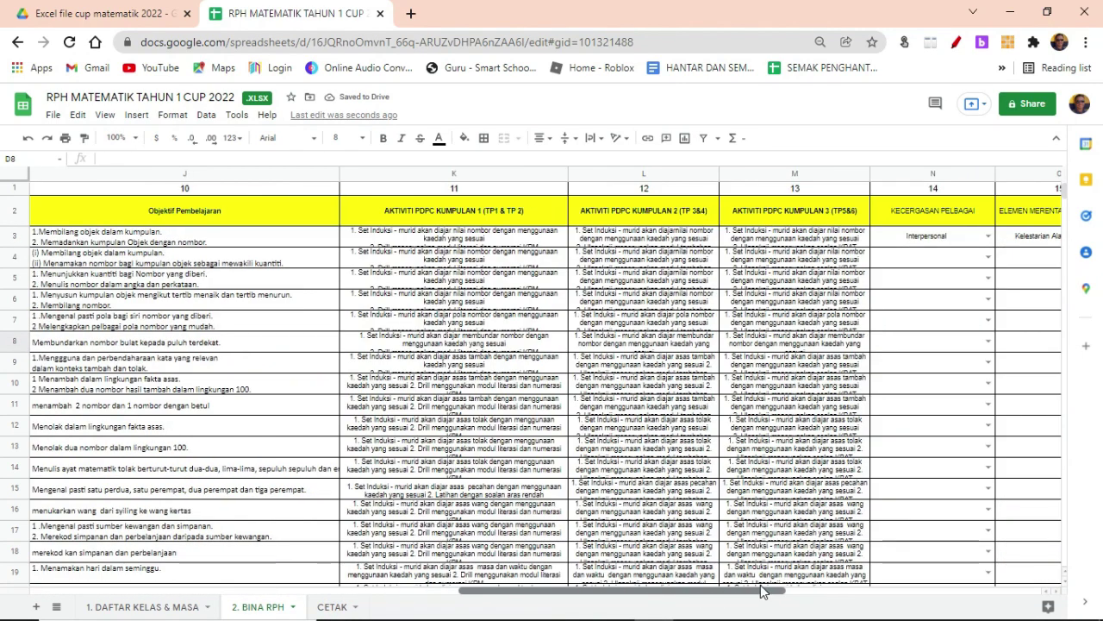
{"action": "left_click", "coordinate": [427, 237]}
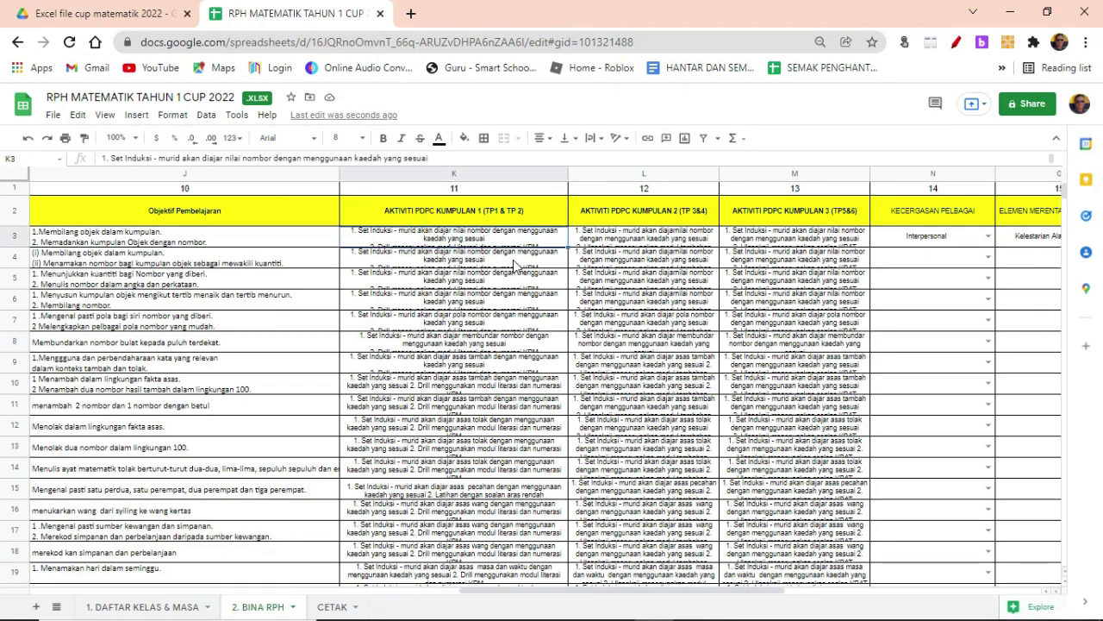
{"action": "left_click", "coordinate": [619, 241]}
{"action": "left_click", "coordinate": [473, 249]}
{"action": "left_click_drag", "start_coordinate": [684, 597], "coordinate": [733, 595]}
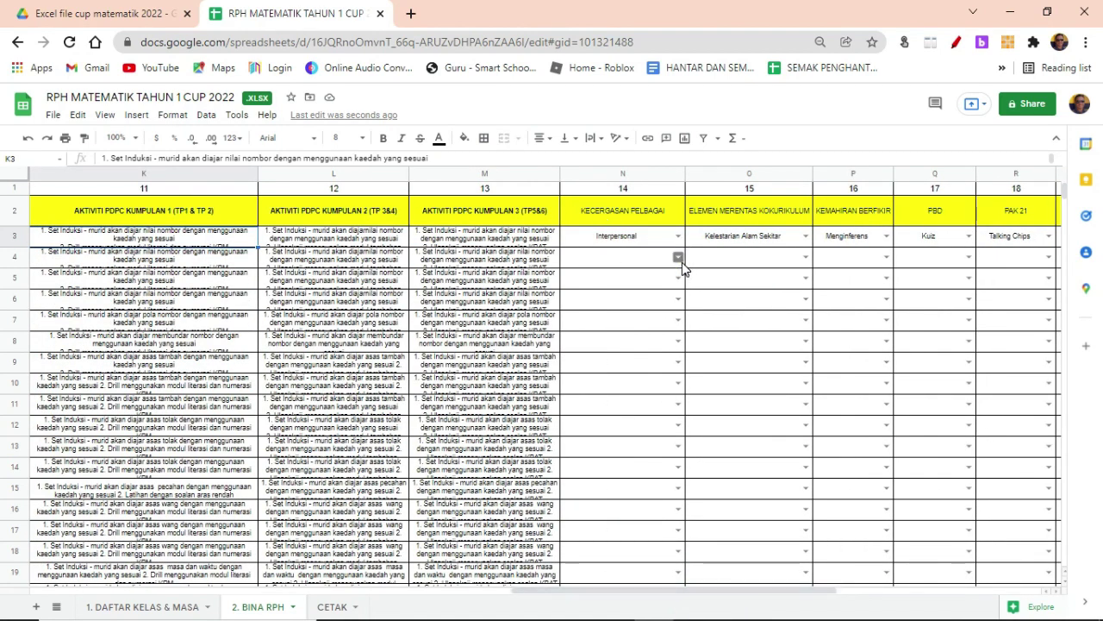
{"action": "left_click", "coordinate": [679, 258]}
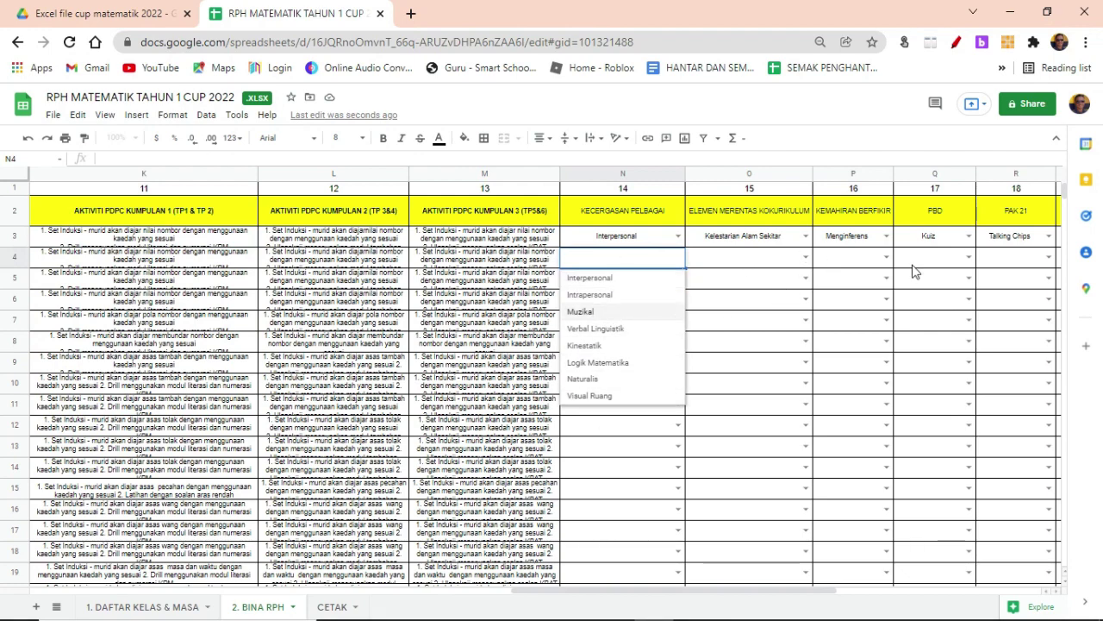
{"action": "left_click_drag", "start_coordinate": [753, 591], "coordinate": [943, 591]}
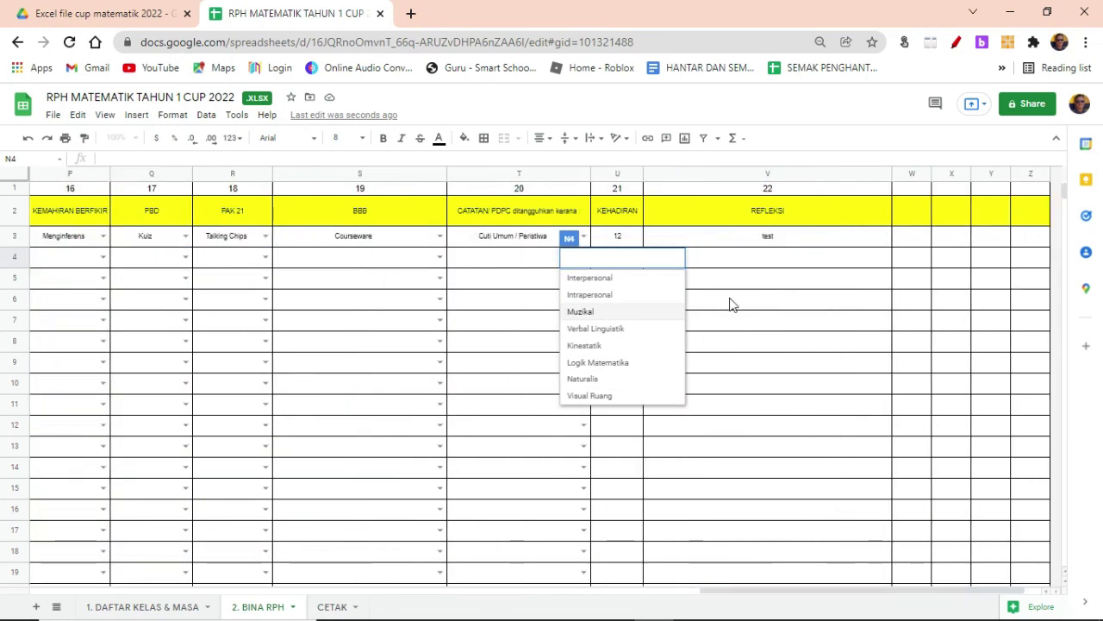
{"action": "left_click", "coordinate": [743, 274]}
{"action": "left_click", "coordinate": [627, 258]}
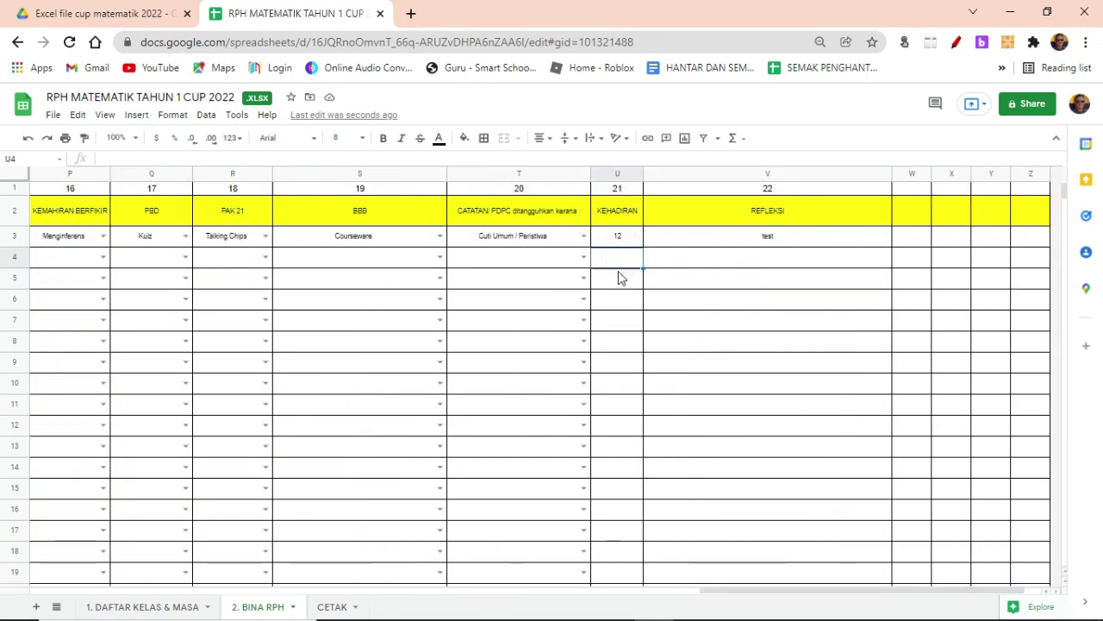
- Select 'RPH 1' in the CETAK sheet's B1 dropdown, review the printable plan, and close the spreadsheet
{"action": "left_click", "coordinate": [339, 607]}
{"action": "left_click", "coordinate": [180, 188]}
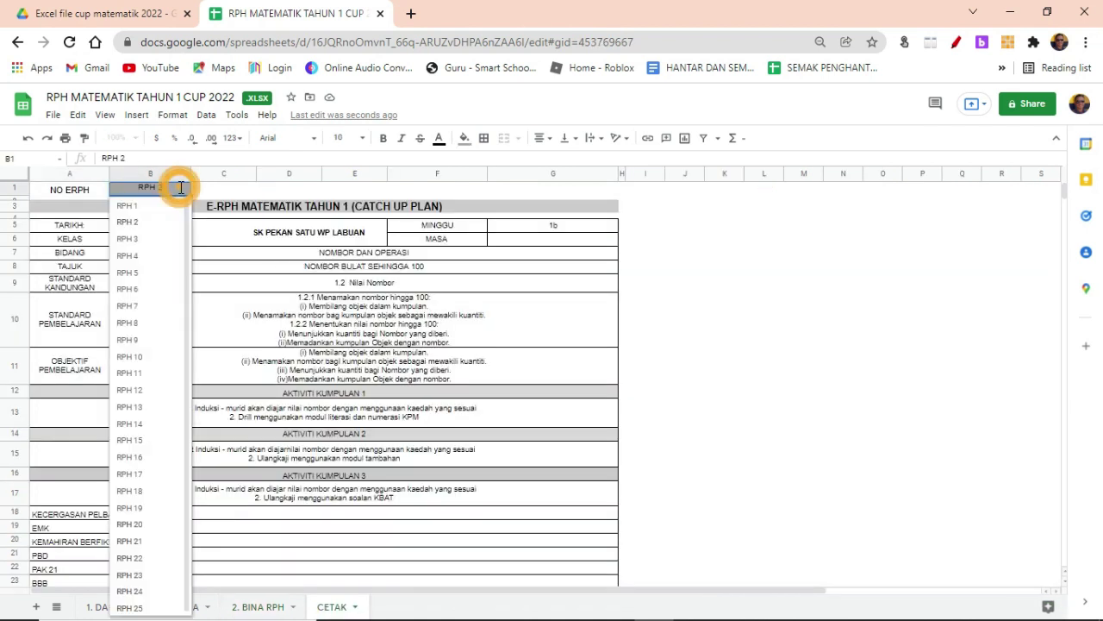
{"action": "left_click", "coordinate": [149, 207]}
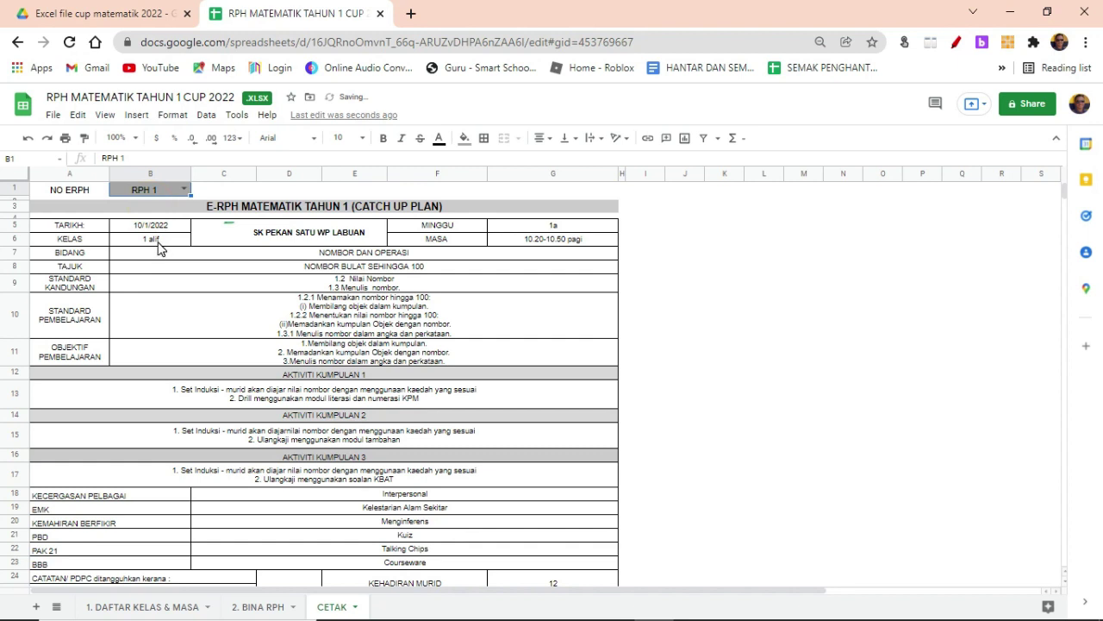
{"action": "left_click", "coordinate": [148, 242]}
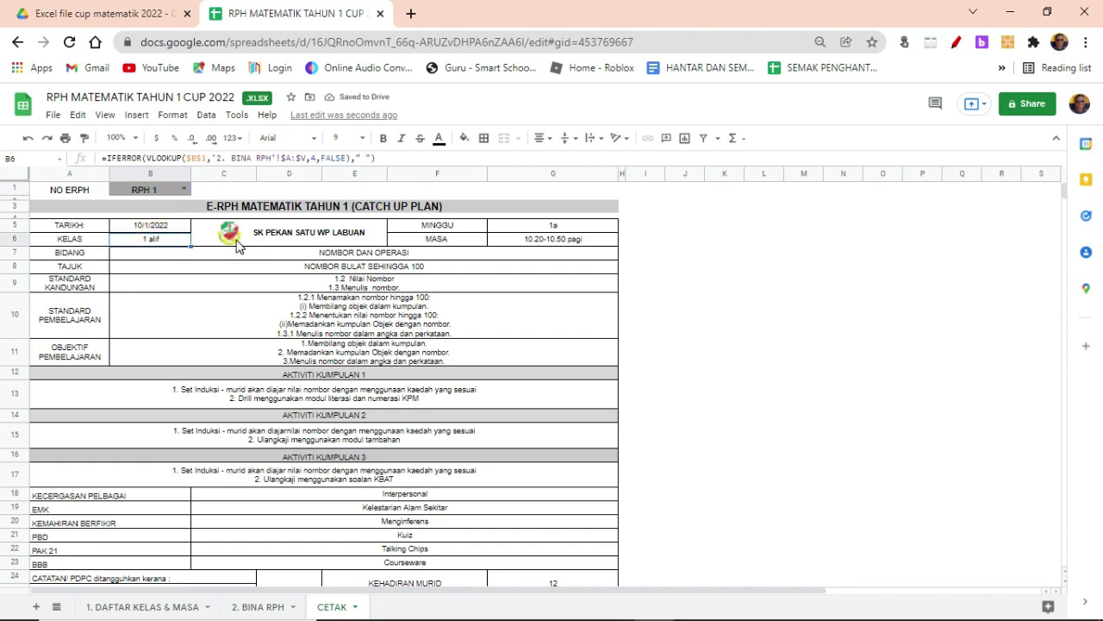
{"action": "left_click", "coordinate": [297, 241]}
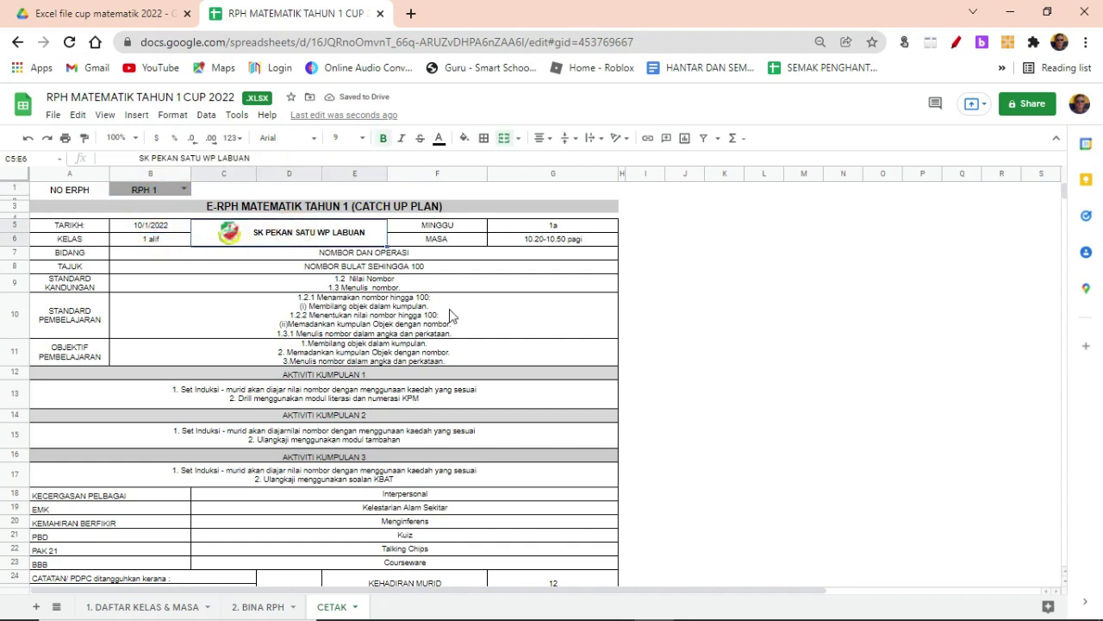
{"action": "scroll", "coordinate": [389, 419], "scroll_direction": "down", "scroll_amount": 3}
{"action": "scroll", "coordinate": [389, 431], "scroll_direction": "up", "scroll_amount": 3}
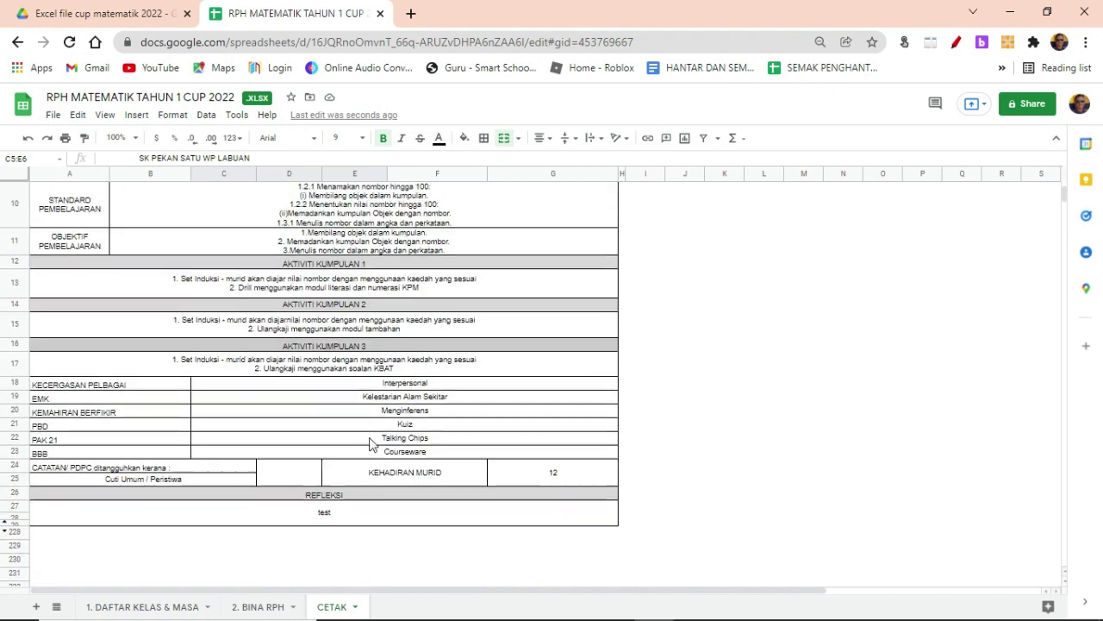
{"action": "left_click", "coordinate": [379, 14]}
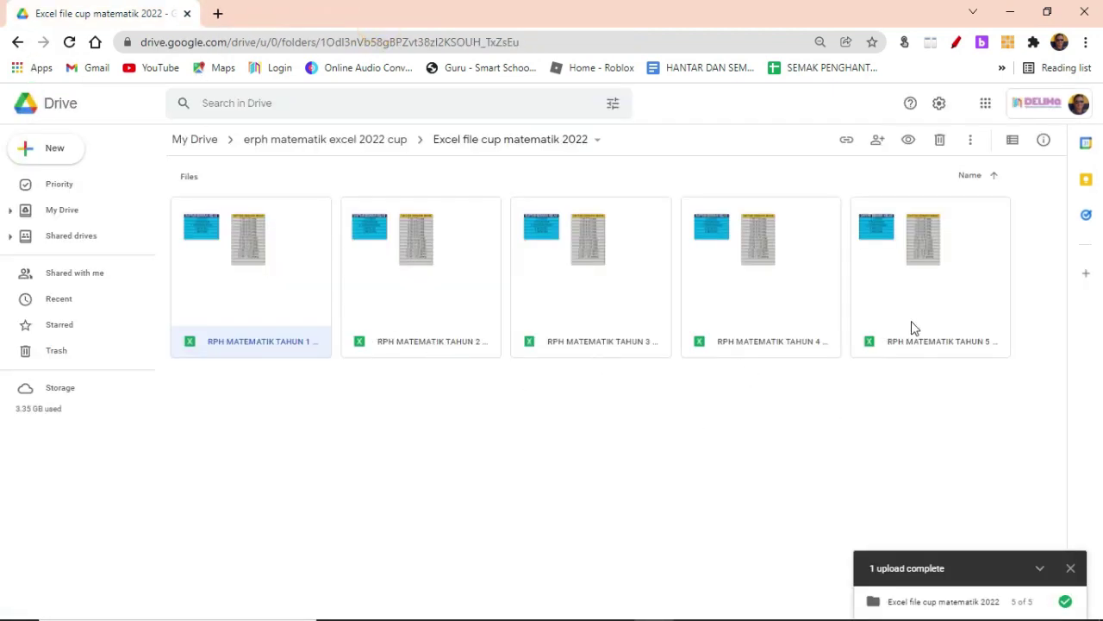
- Dismiss the upload-complete notice, clear the file selection, and minimize this Drive window
{"action": "left_click", "coordinate": [1071, 568]}
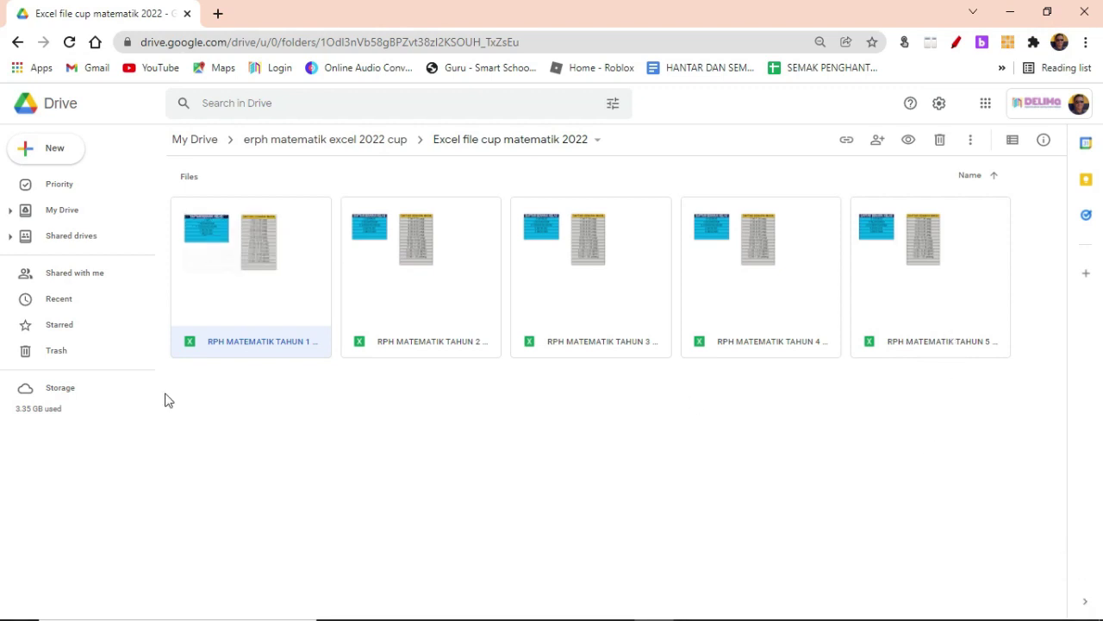
{"action": "left_click", "coordinate": [711, 451]}
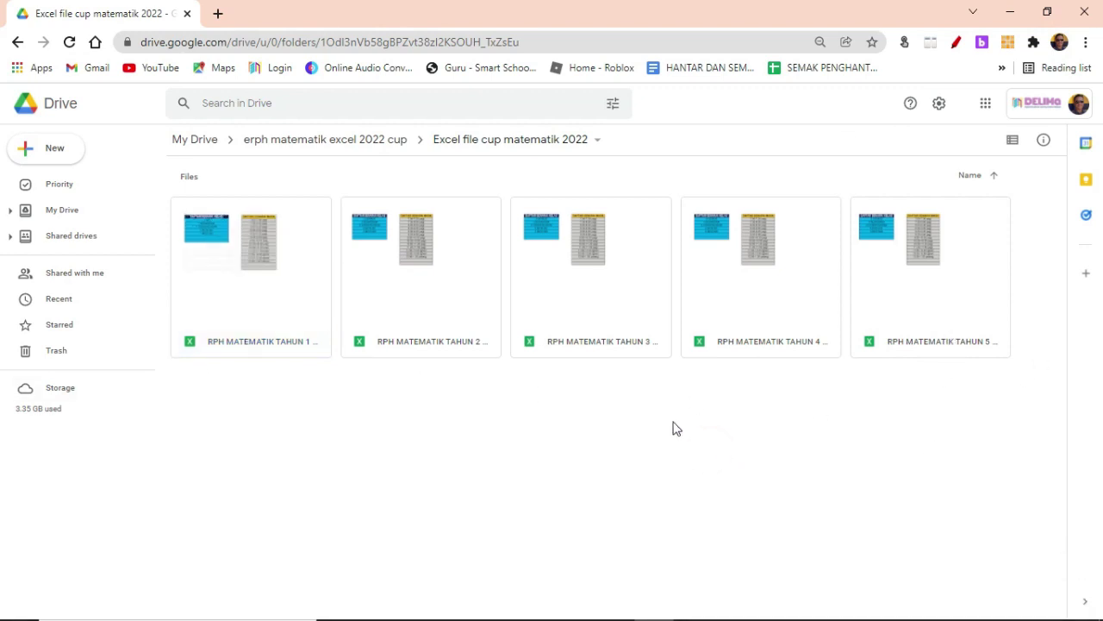
{"action": "left_click", "coordinate": [492, 446]}
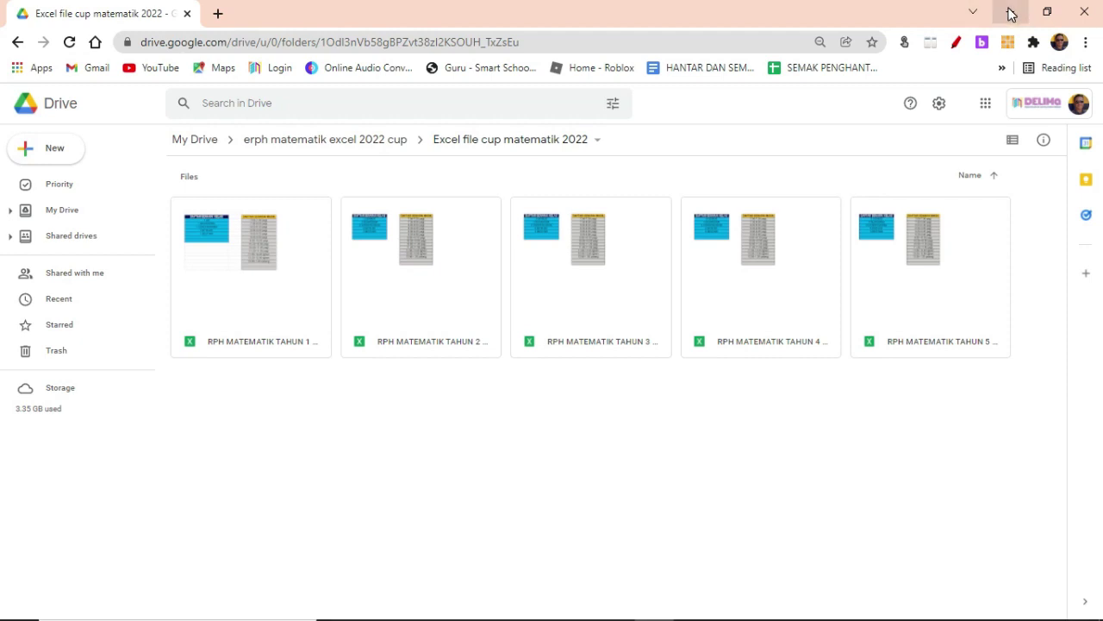
{"action": "left_click", "coordinate": [1005, 12]}
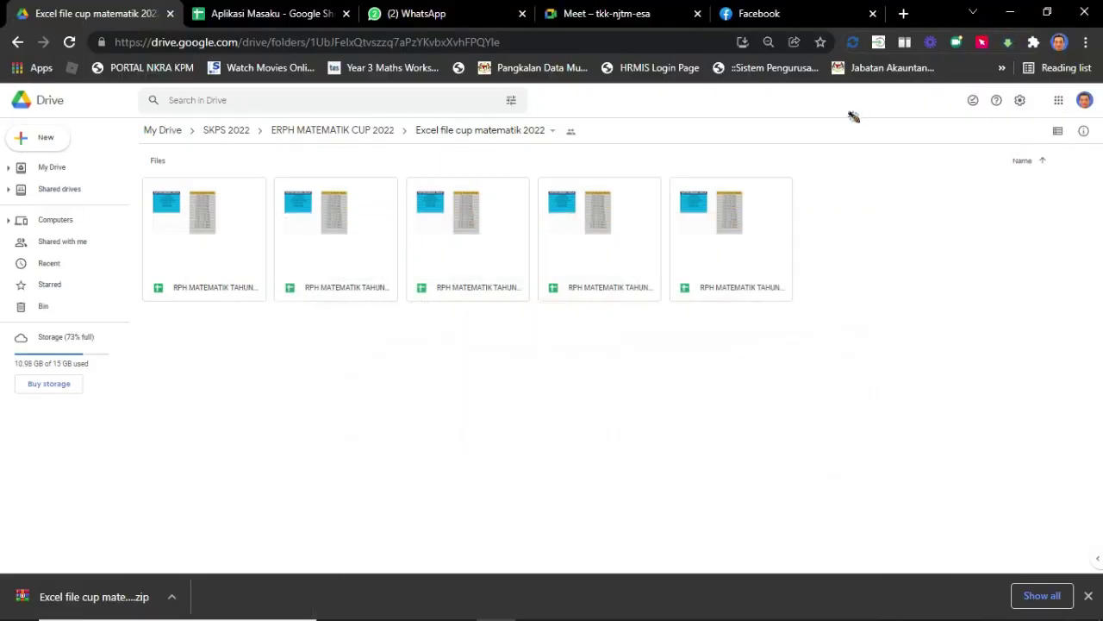